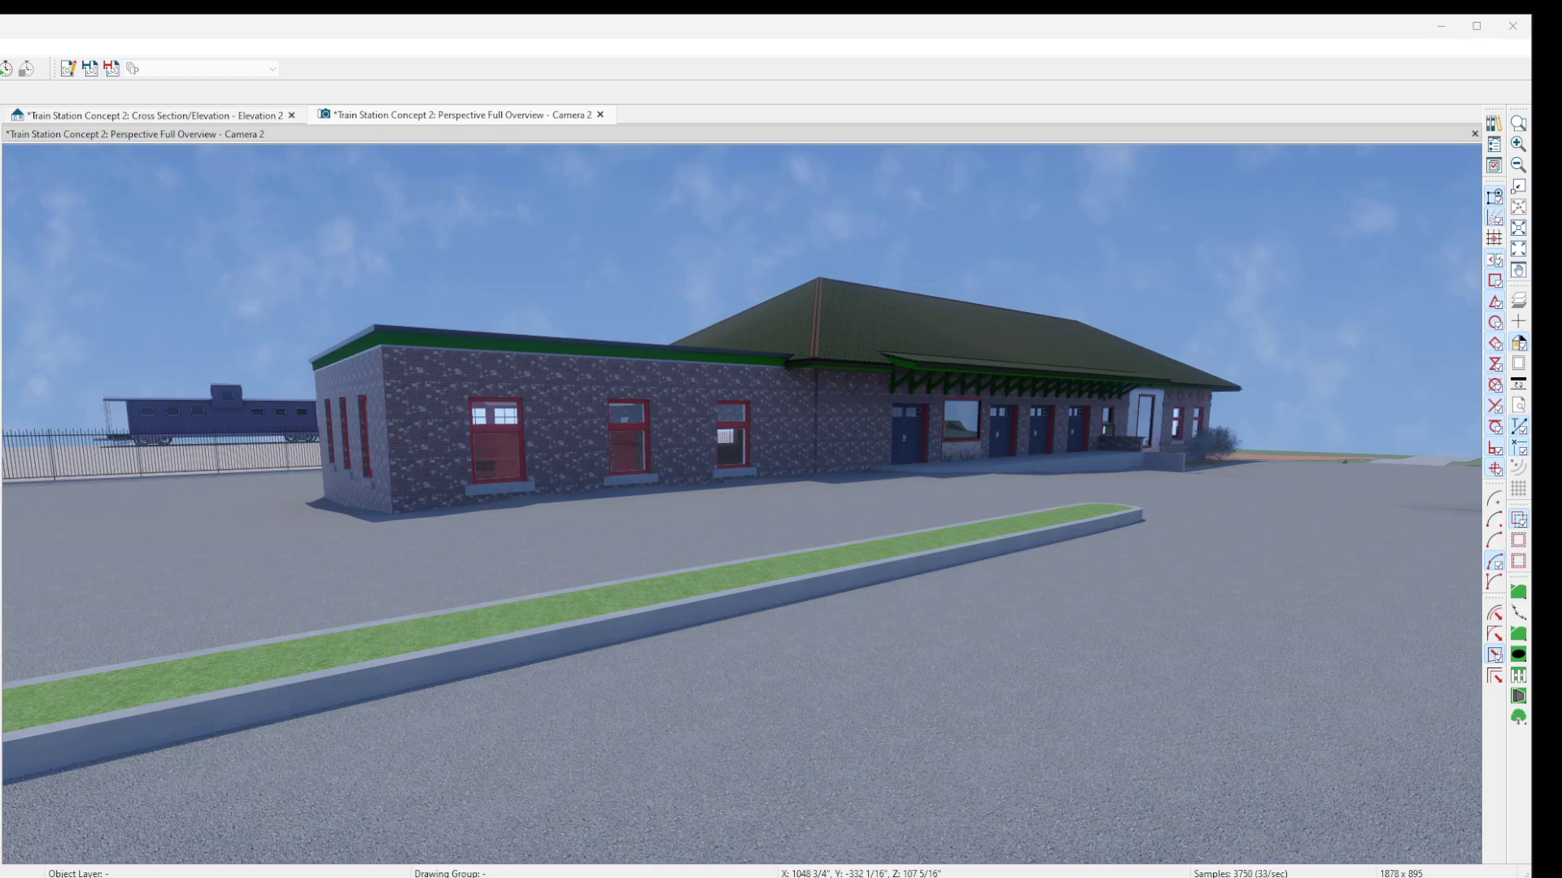
# - Close the Elevation 2 view and look over the station's whole working floor plan
pyautogui.click(179, 119)
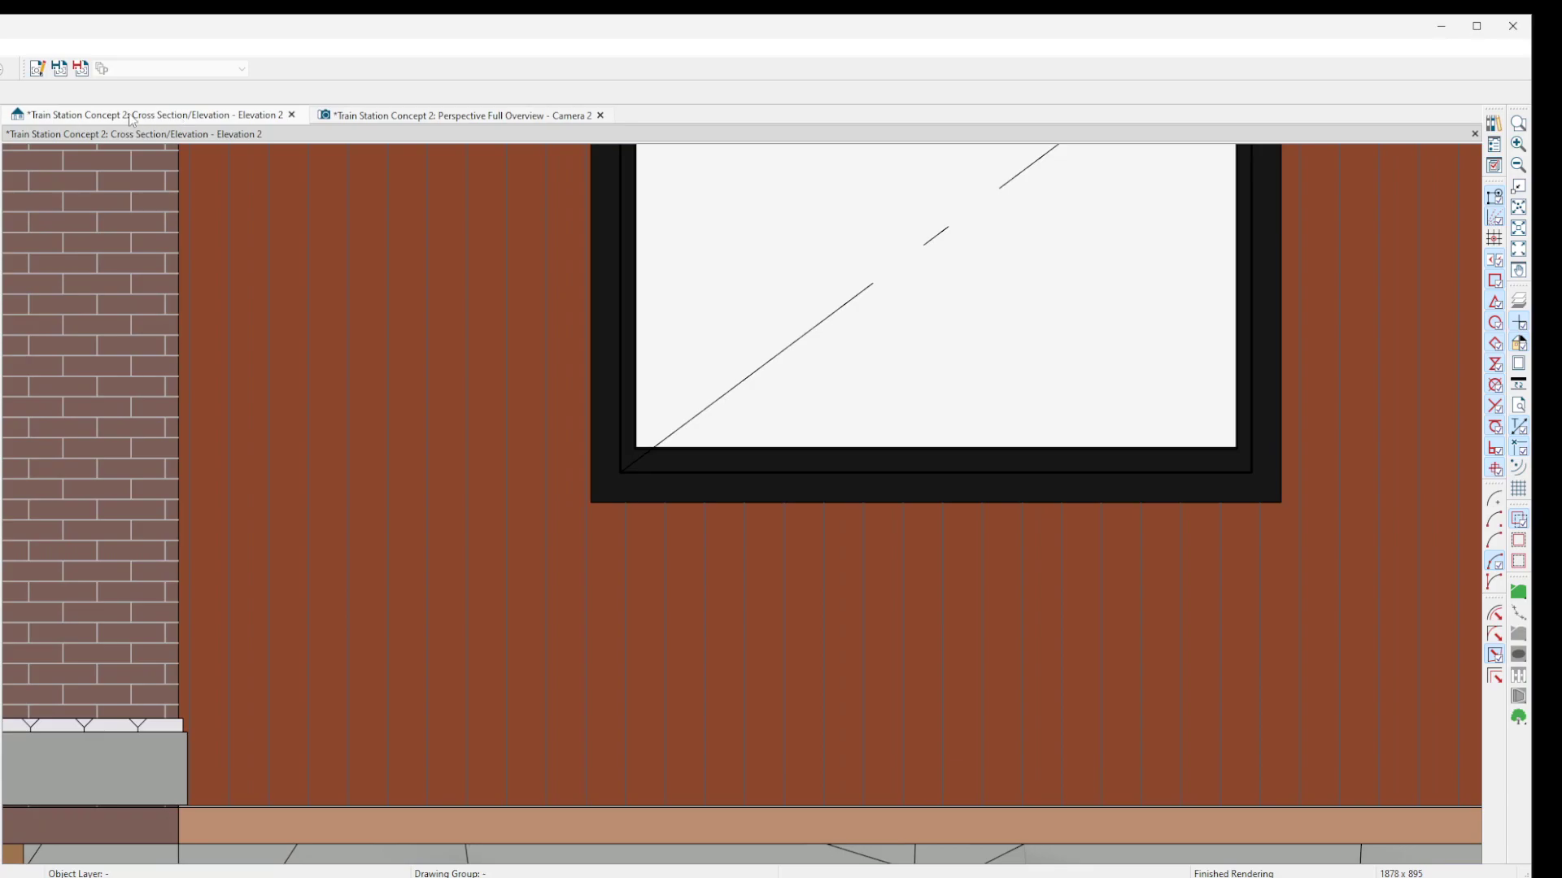
pyautogui.click(291, 115)
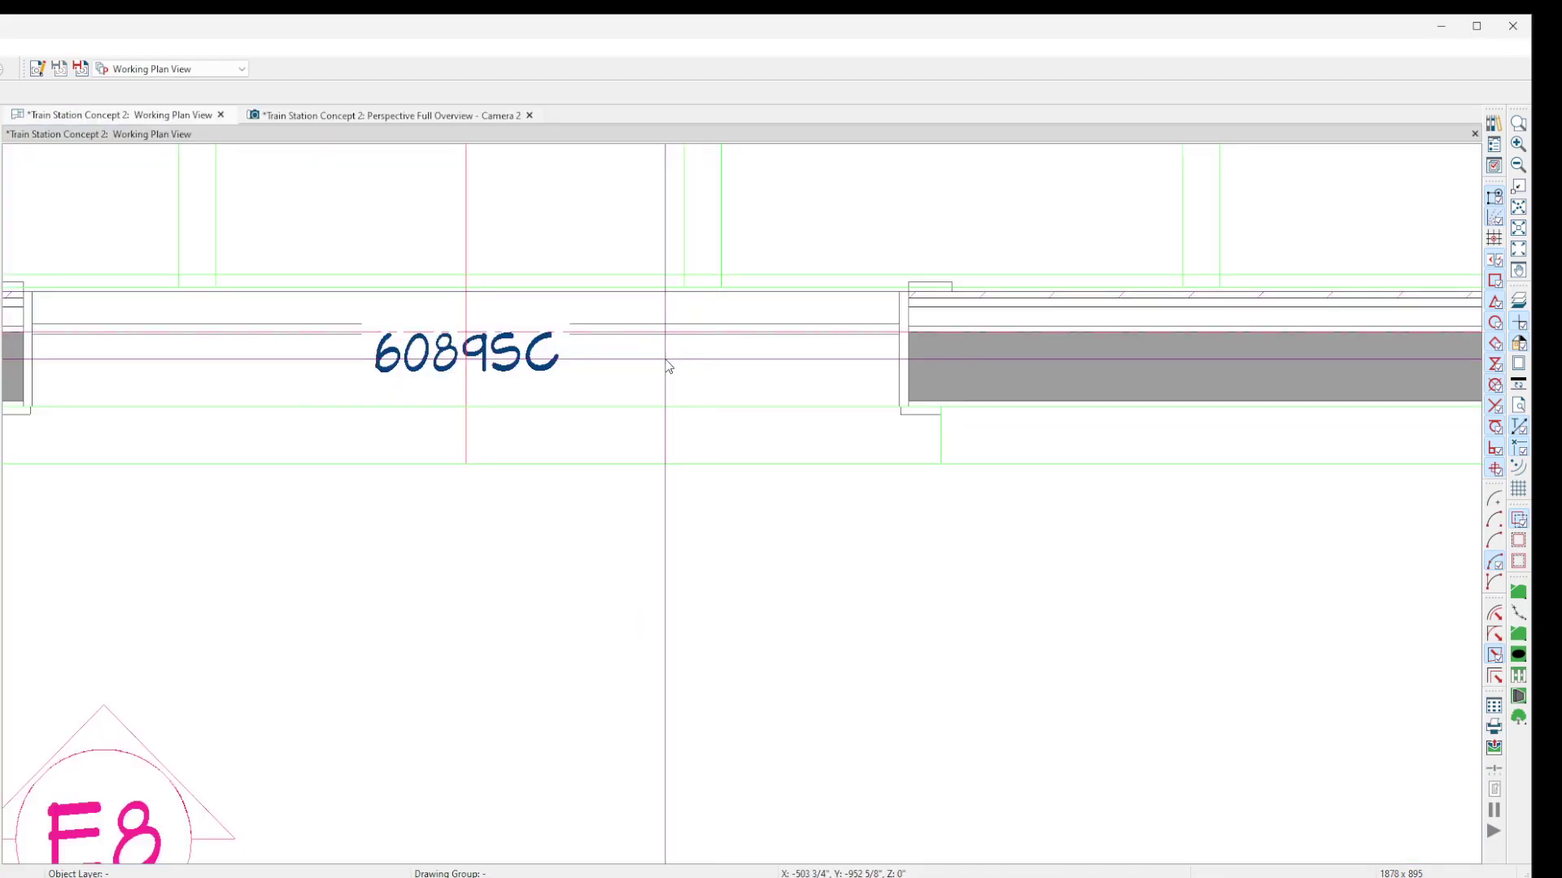
pyautogui.scroll(-5, 493, 362)
pyautogui.scroll(-4, 496, 370)
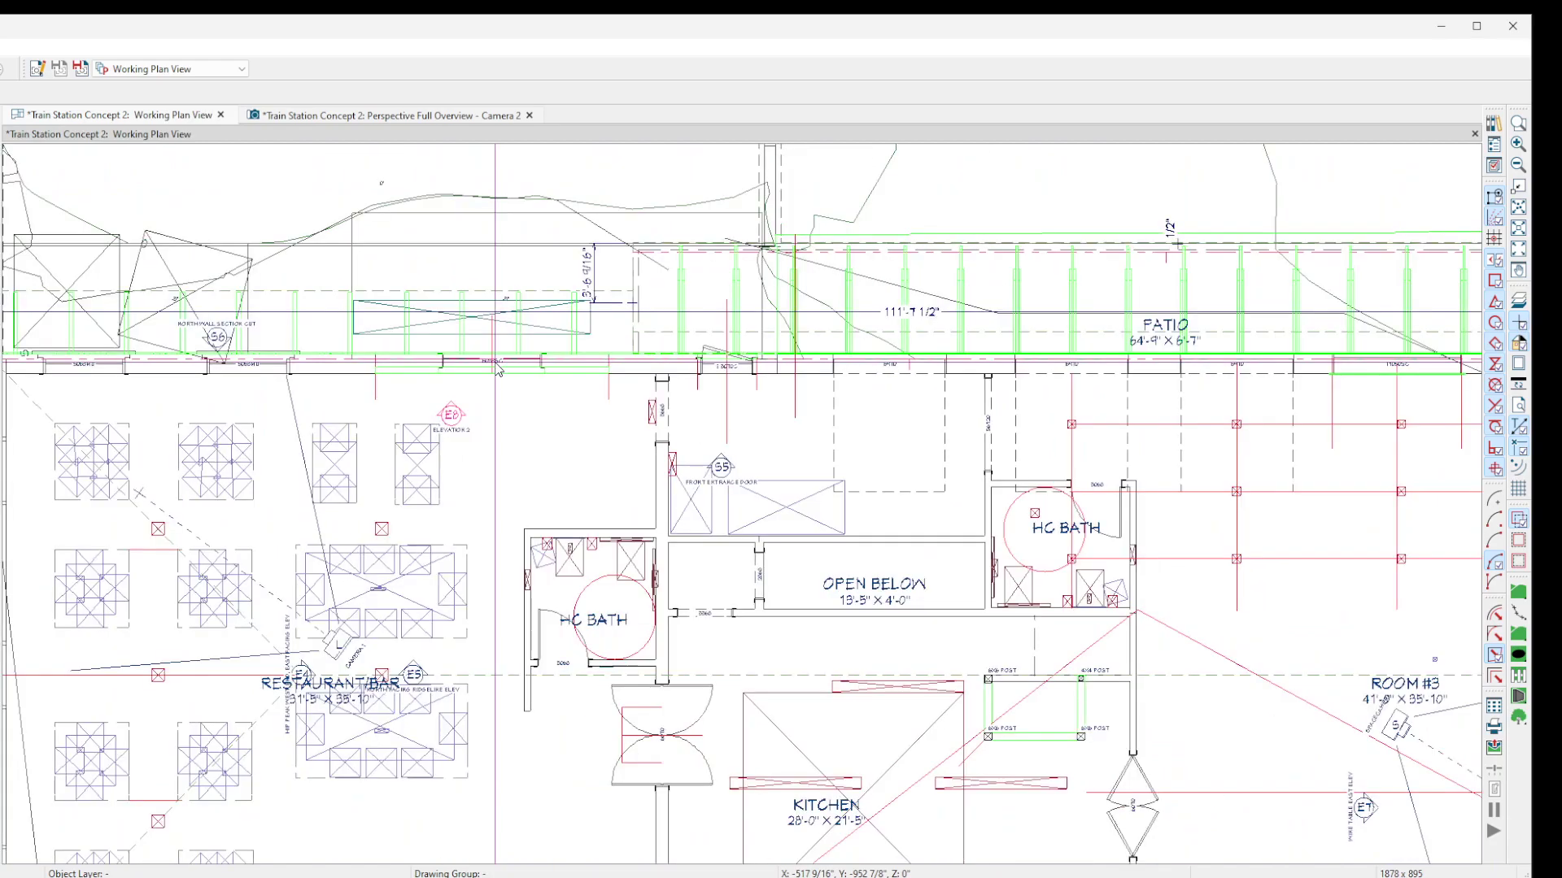
pyautogui.scroll(-3, 469, 388)
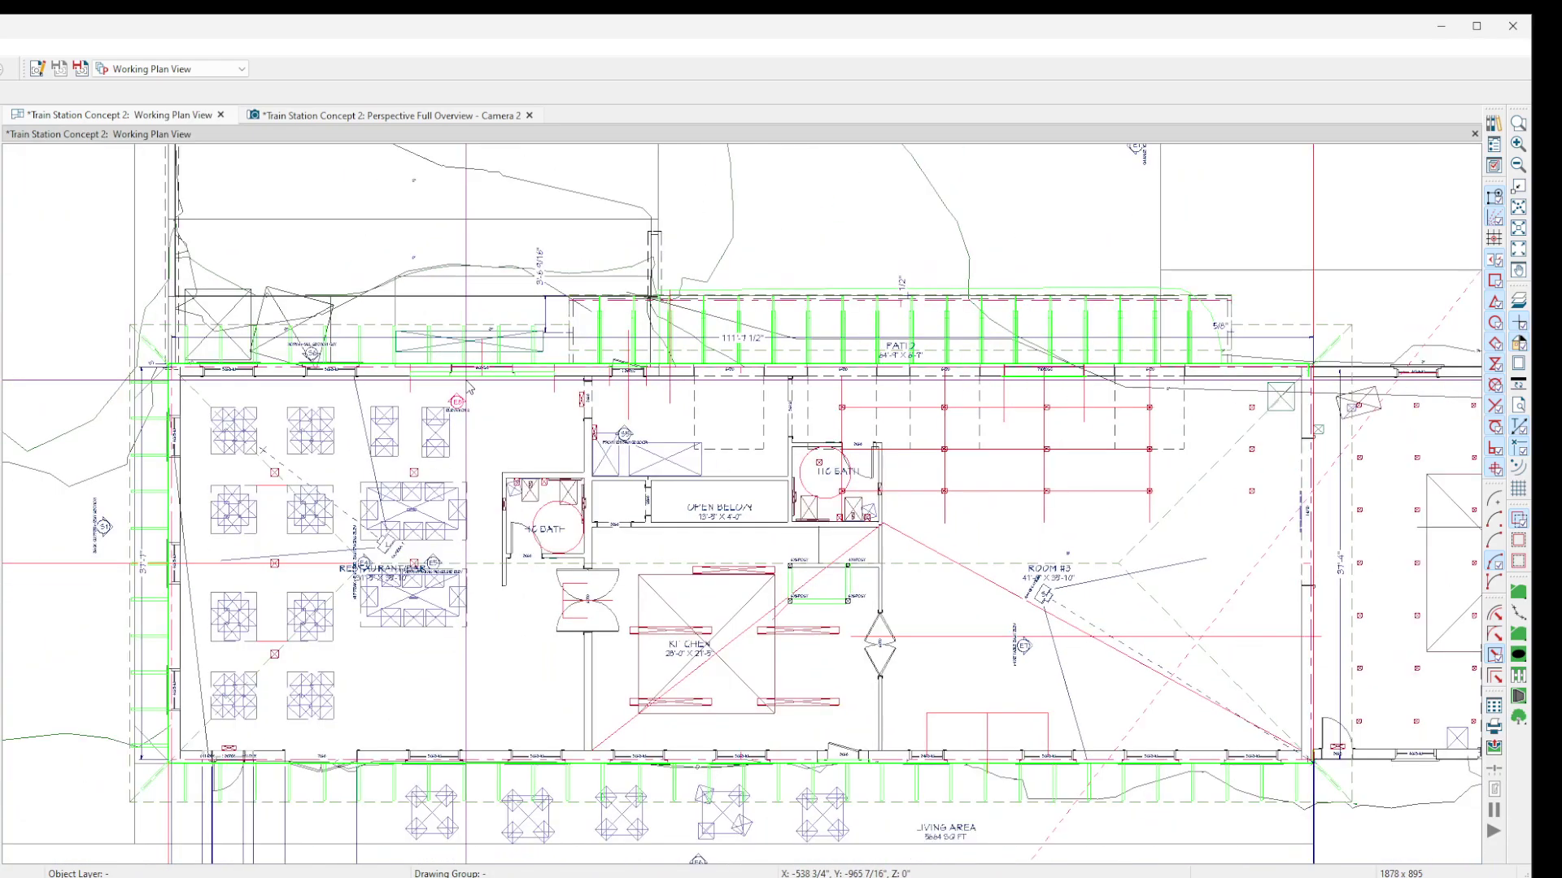
pyautogui.scroll(-1, 342, 394)
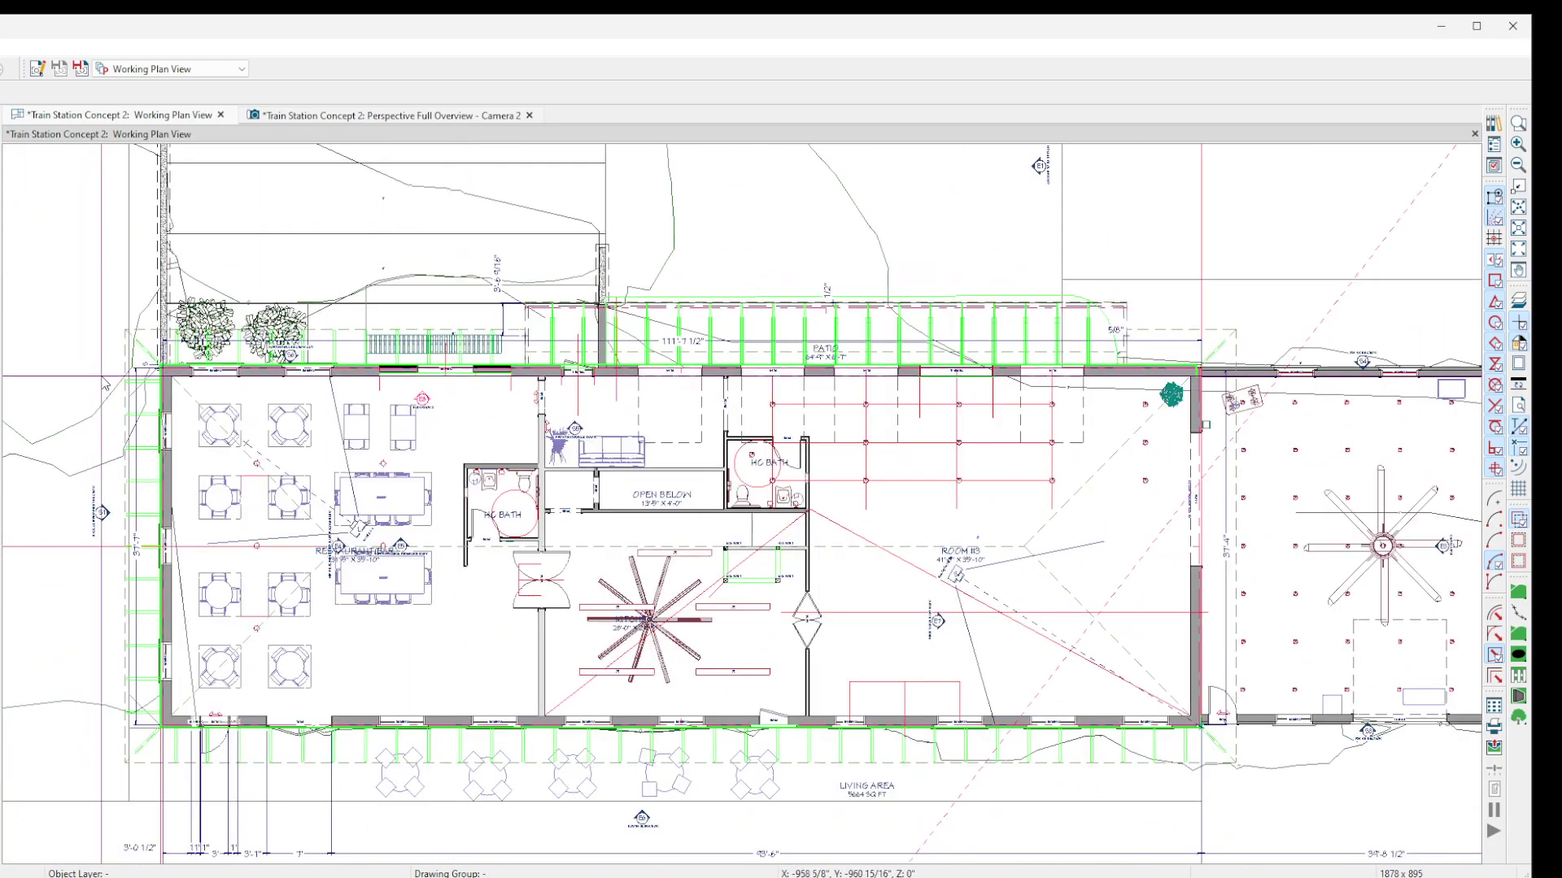
pyautogui.scroll(-1, 416, 502)
pyautogui.scroll(-1, 416, 501)
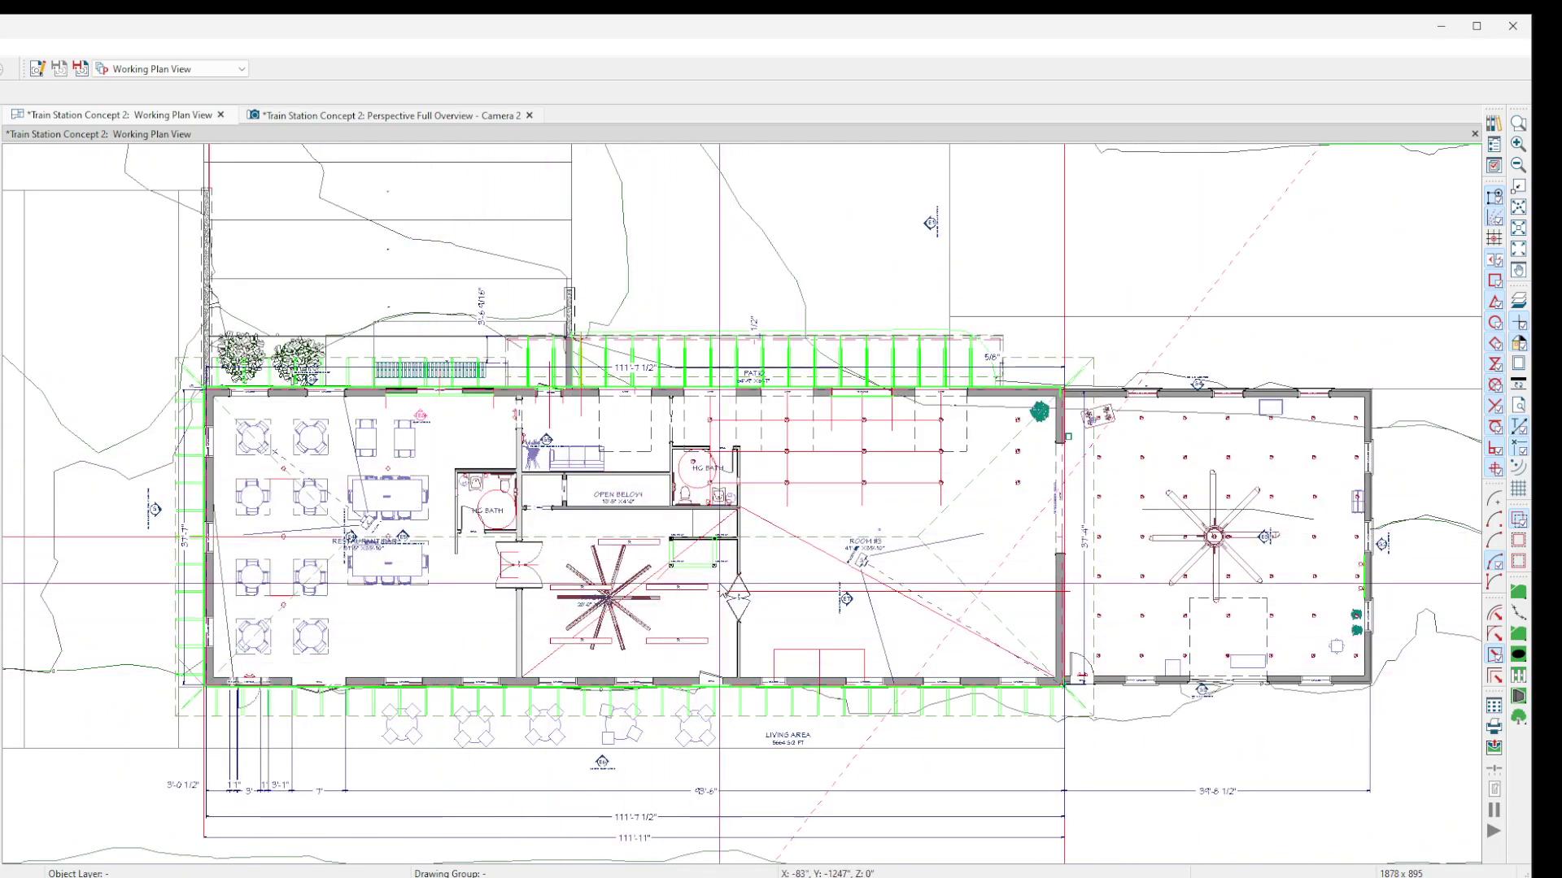
# - Shorten the kitchen wall along the post frame to about 6' long, ending it at the 4x4 post beside the HC bath
pyautogui.scroll(6, 729, 546)
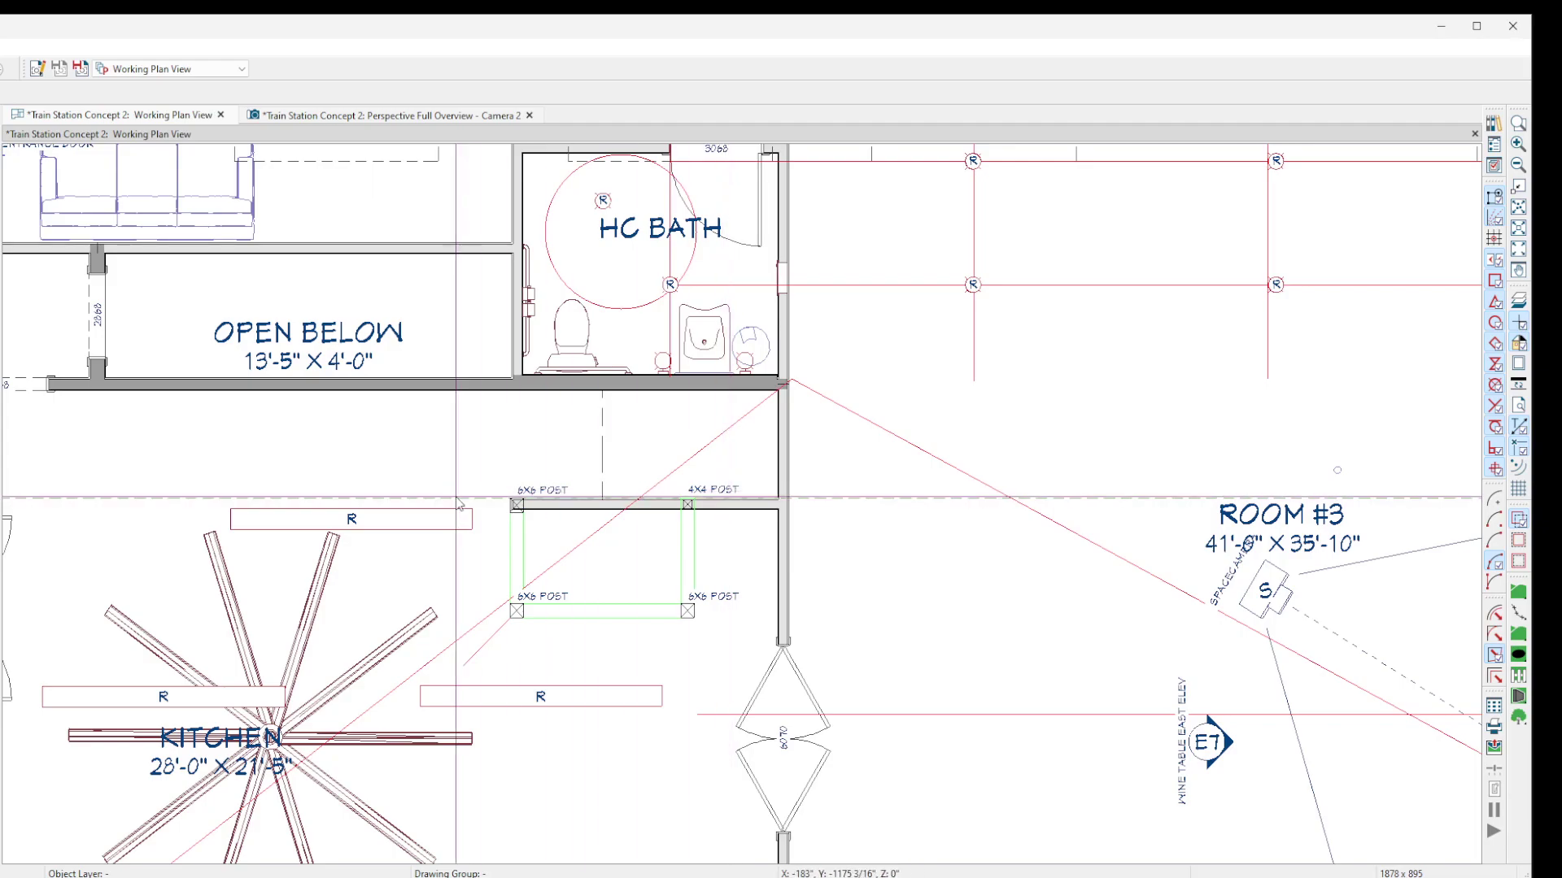
pyautogui.click(766, 506)
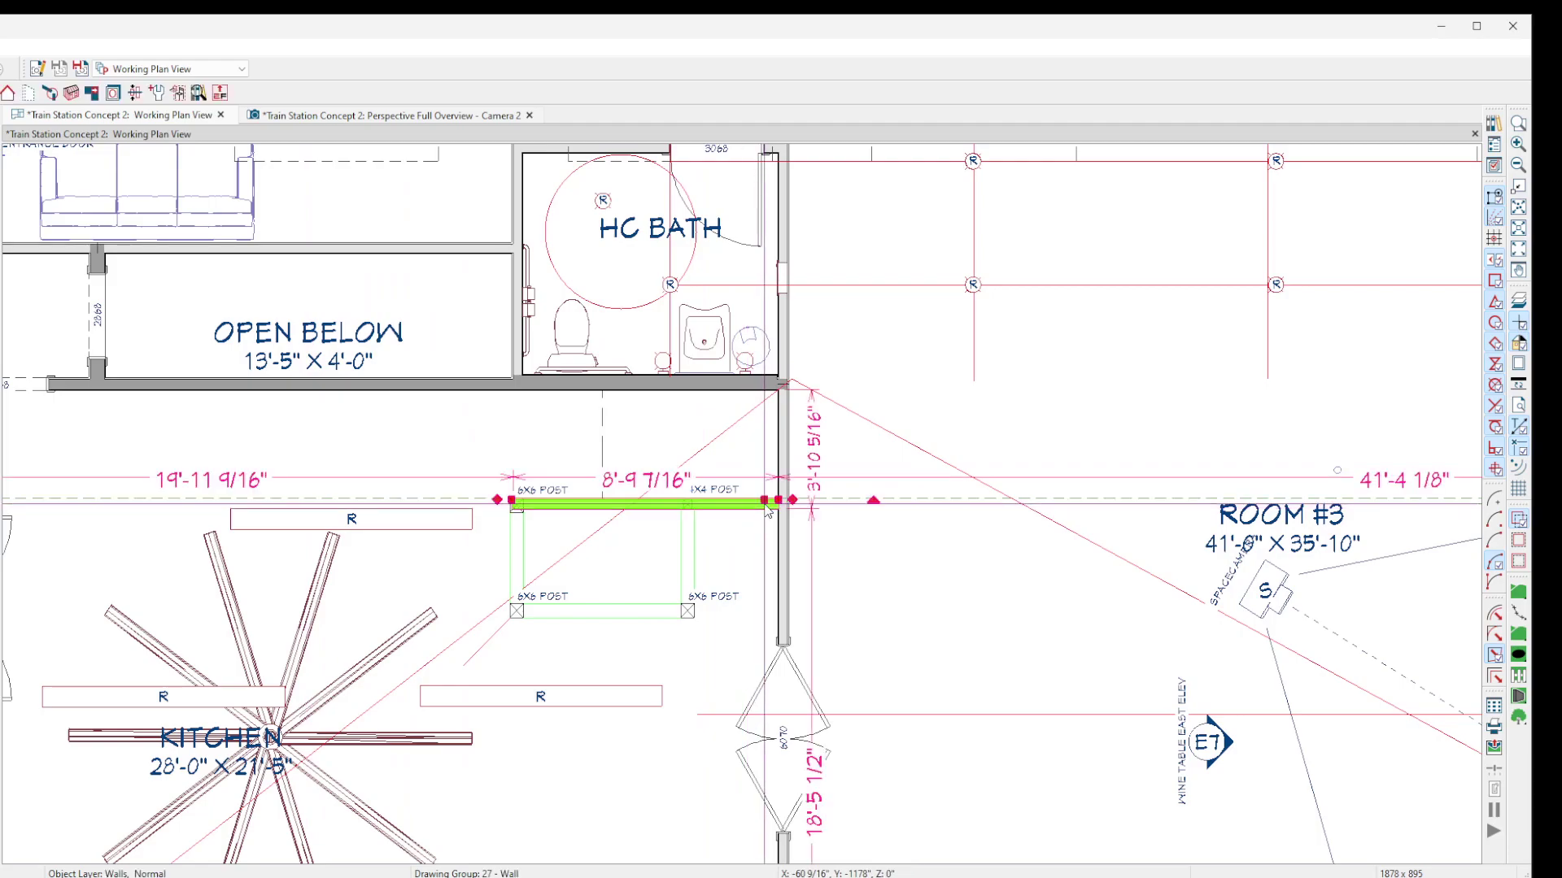
pyautogui.moveTo(775, 500); pyautogui.dragTo(692, 503)
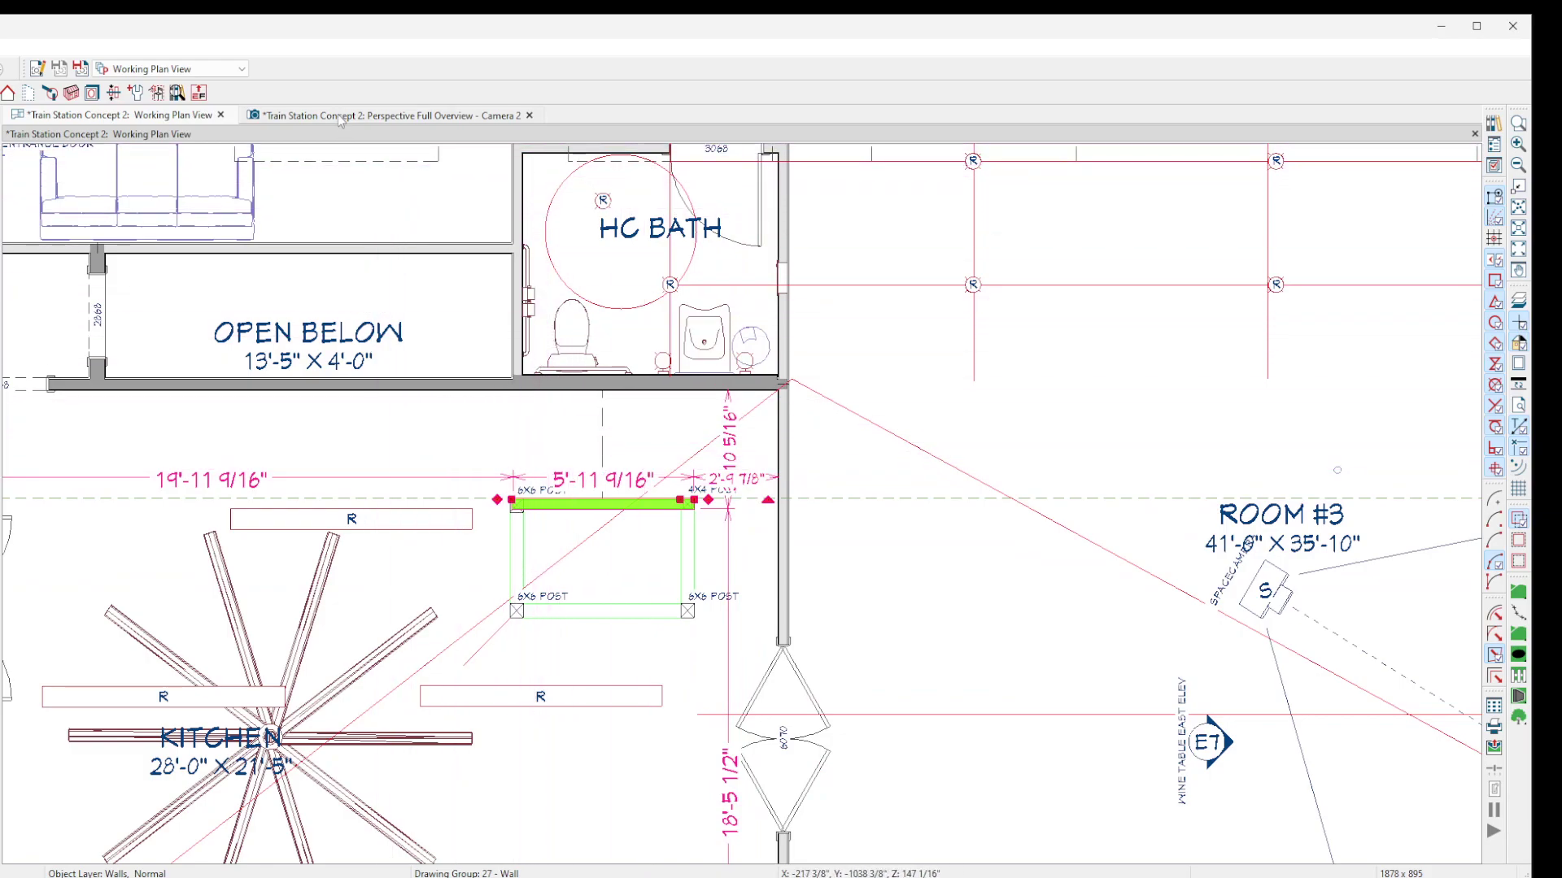
# - Examine the floor plan from the kitchen through Room #3 to the adjoining wing with the large ceiling fan
pyautogui.scroll(-1, 530, 389)
pyautogui.scroll(-4, 530, 389)
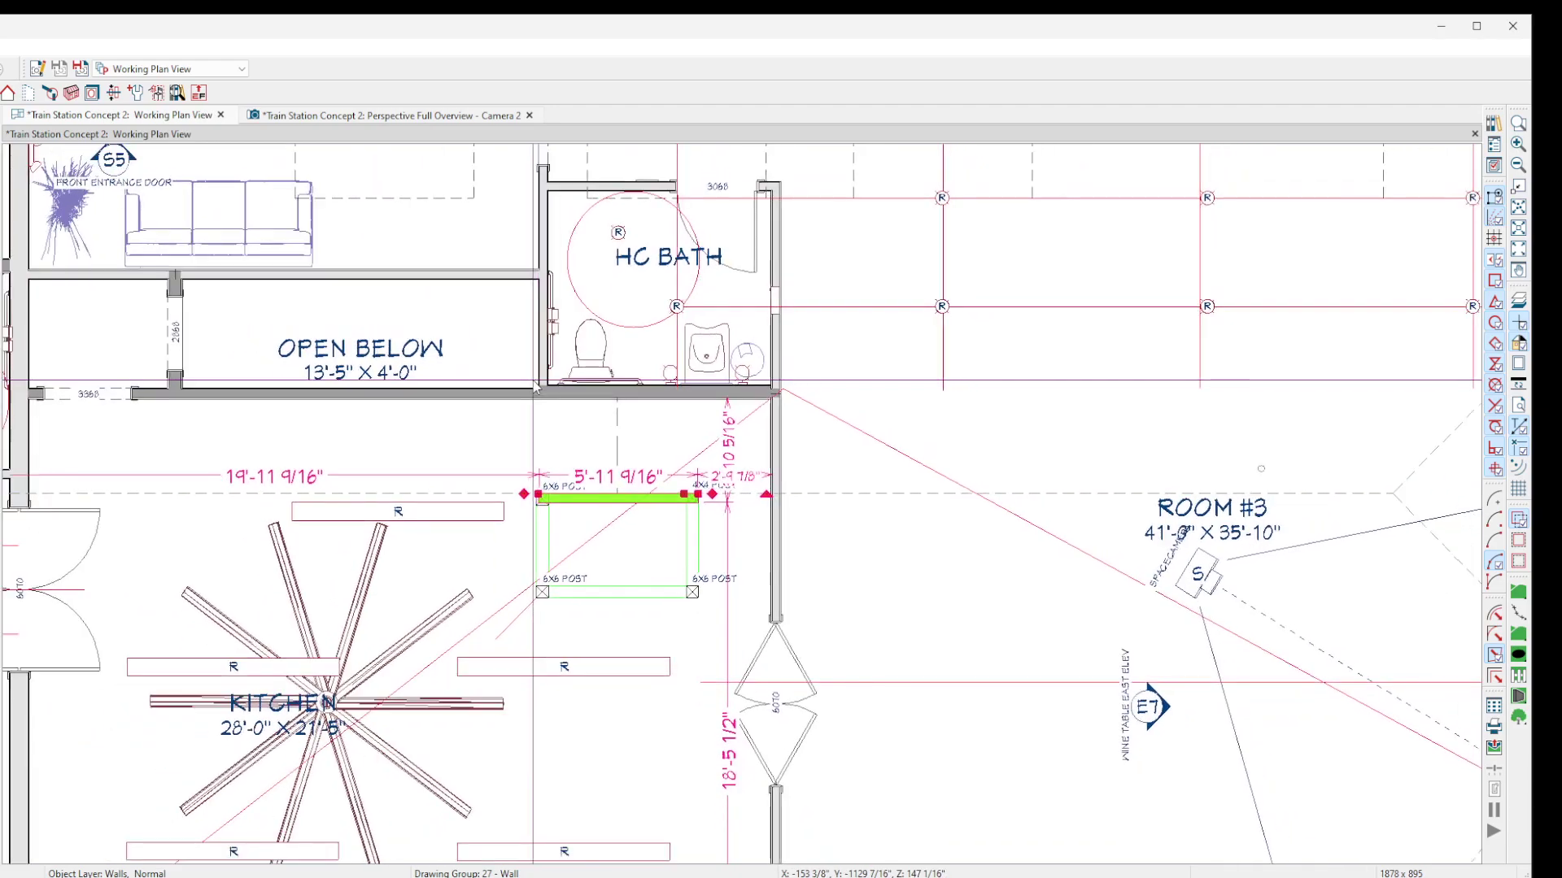
pyautogui.scroll(-4, 677, 329)
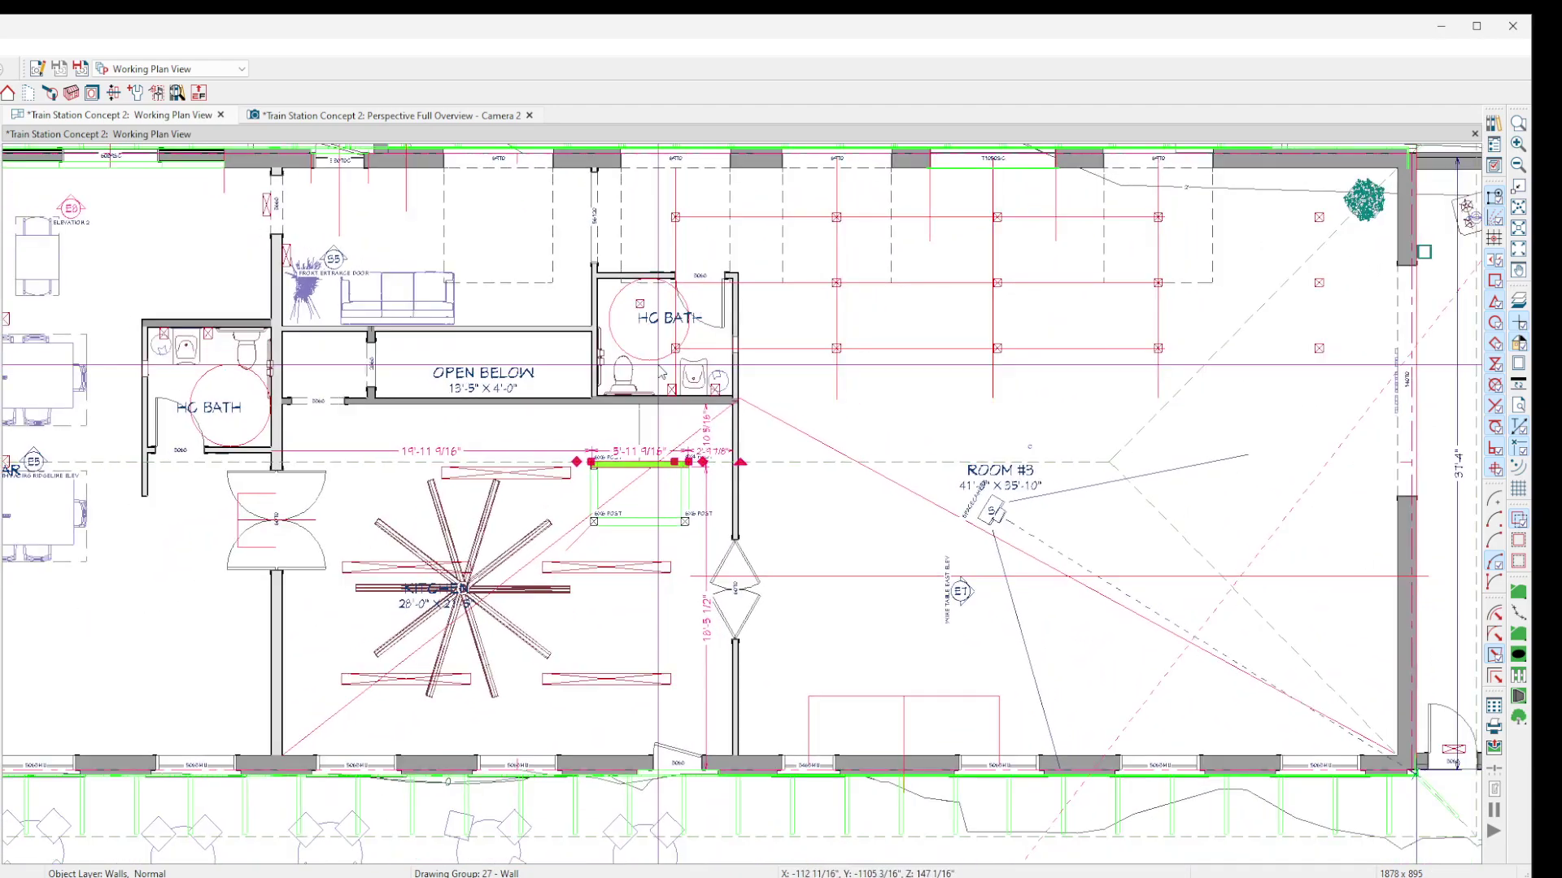
pyautogui.scroll(-1, 832, 432)
pyautogui.moveTo(833, 432); pyautogui.dragTo(776, 437, button='middle')
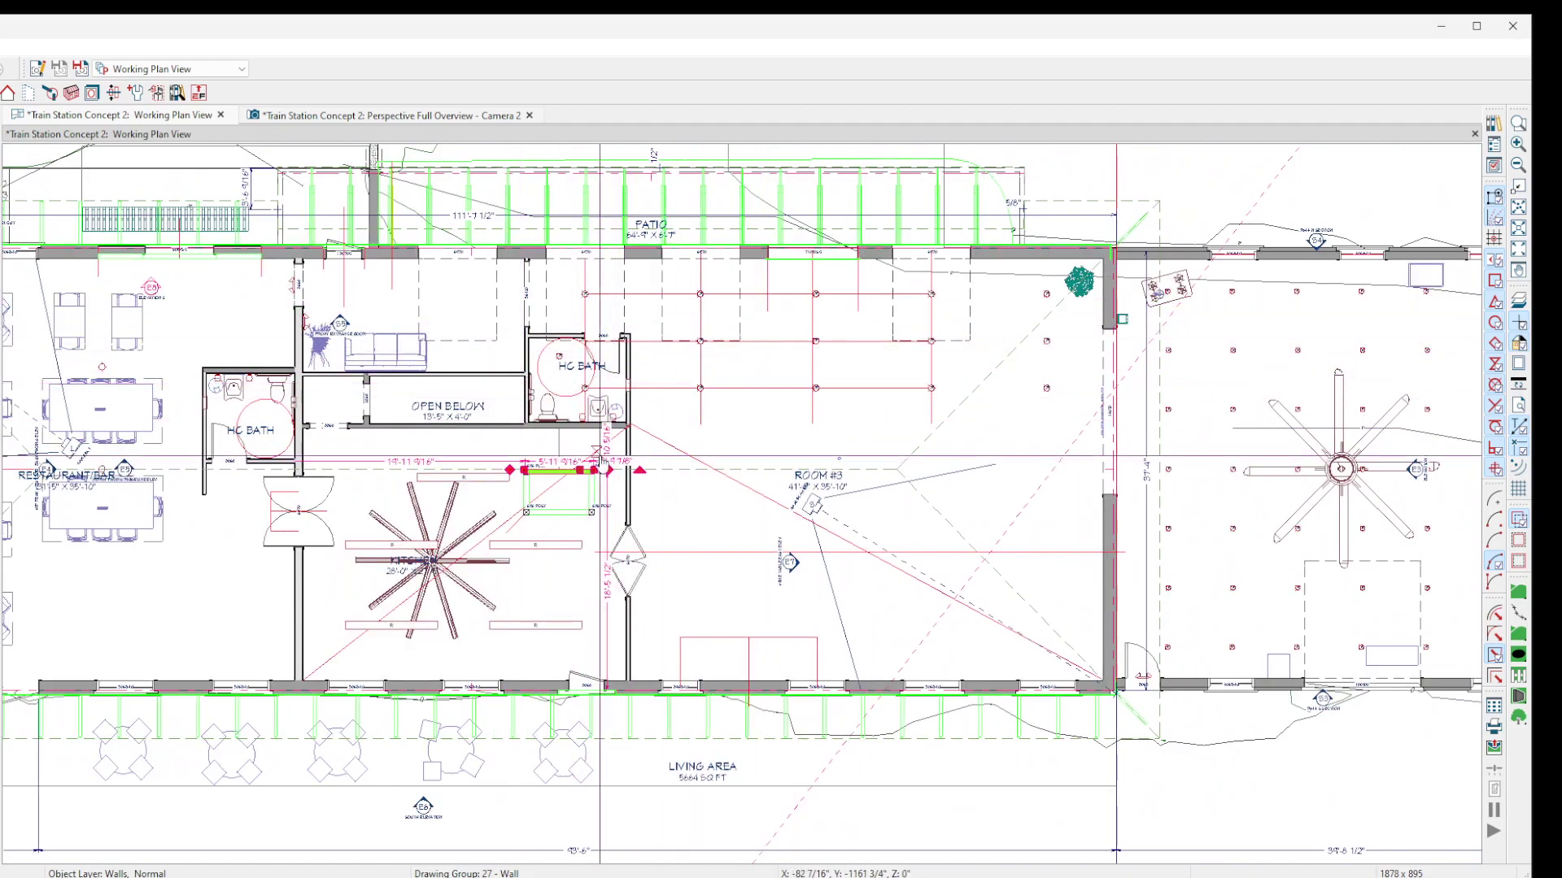
pyautogui.scroll(-1, 842, 519)
pyautogui.moveTo(842, 519); pyautogui.dragTo(623, 514, button='middle')
pyautogui.scroll(-1, 759, 517)
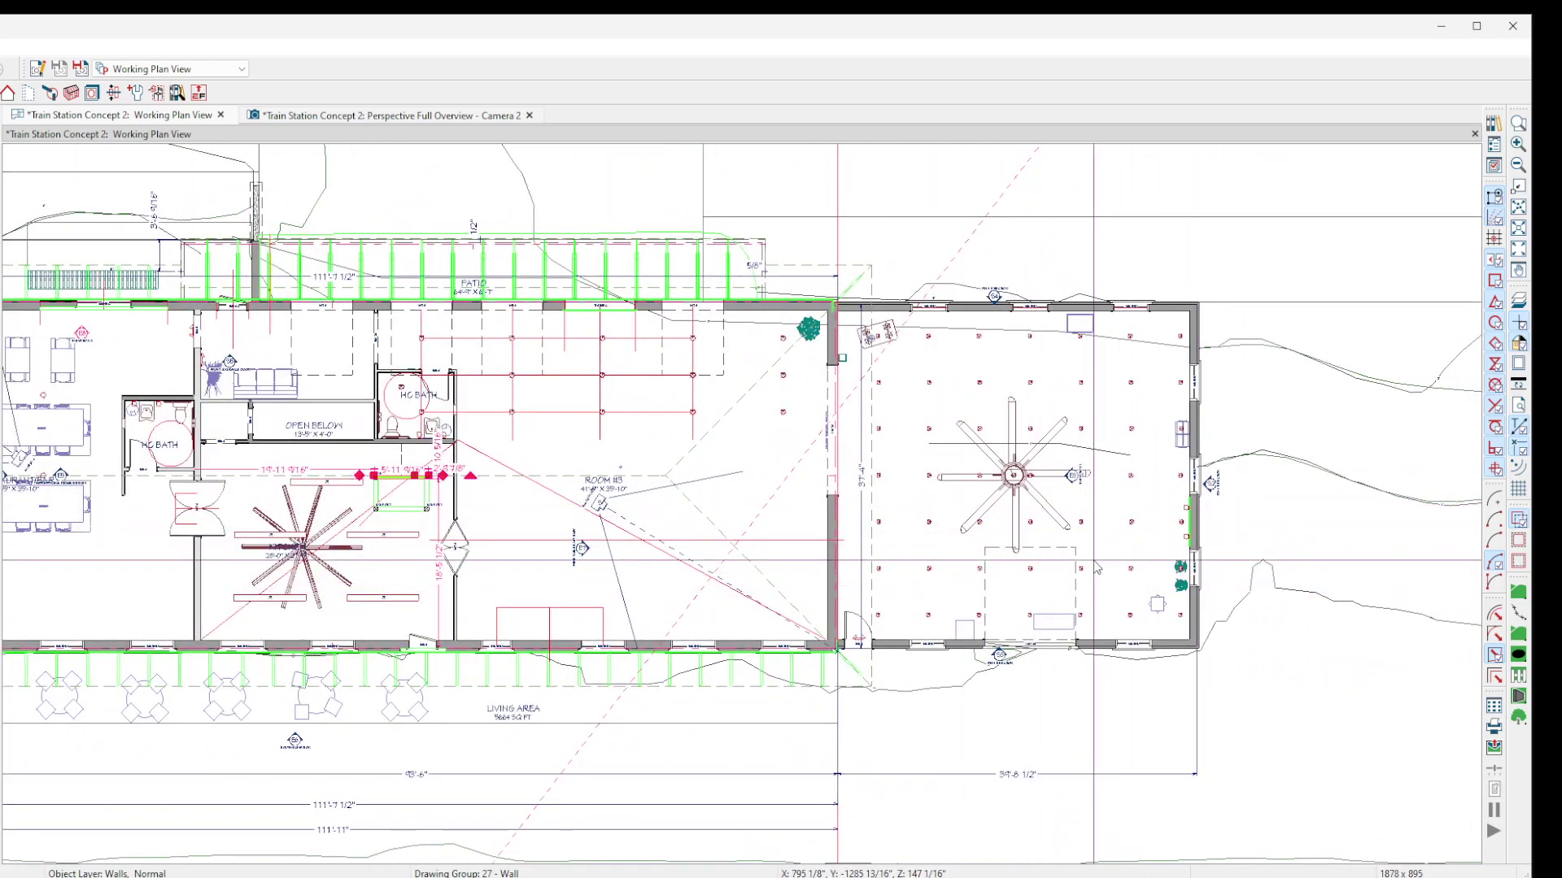
pyautogui.scroll(-3, 1068, 562)
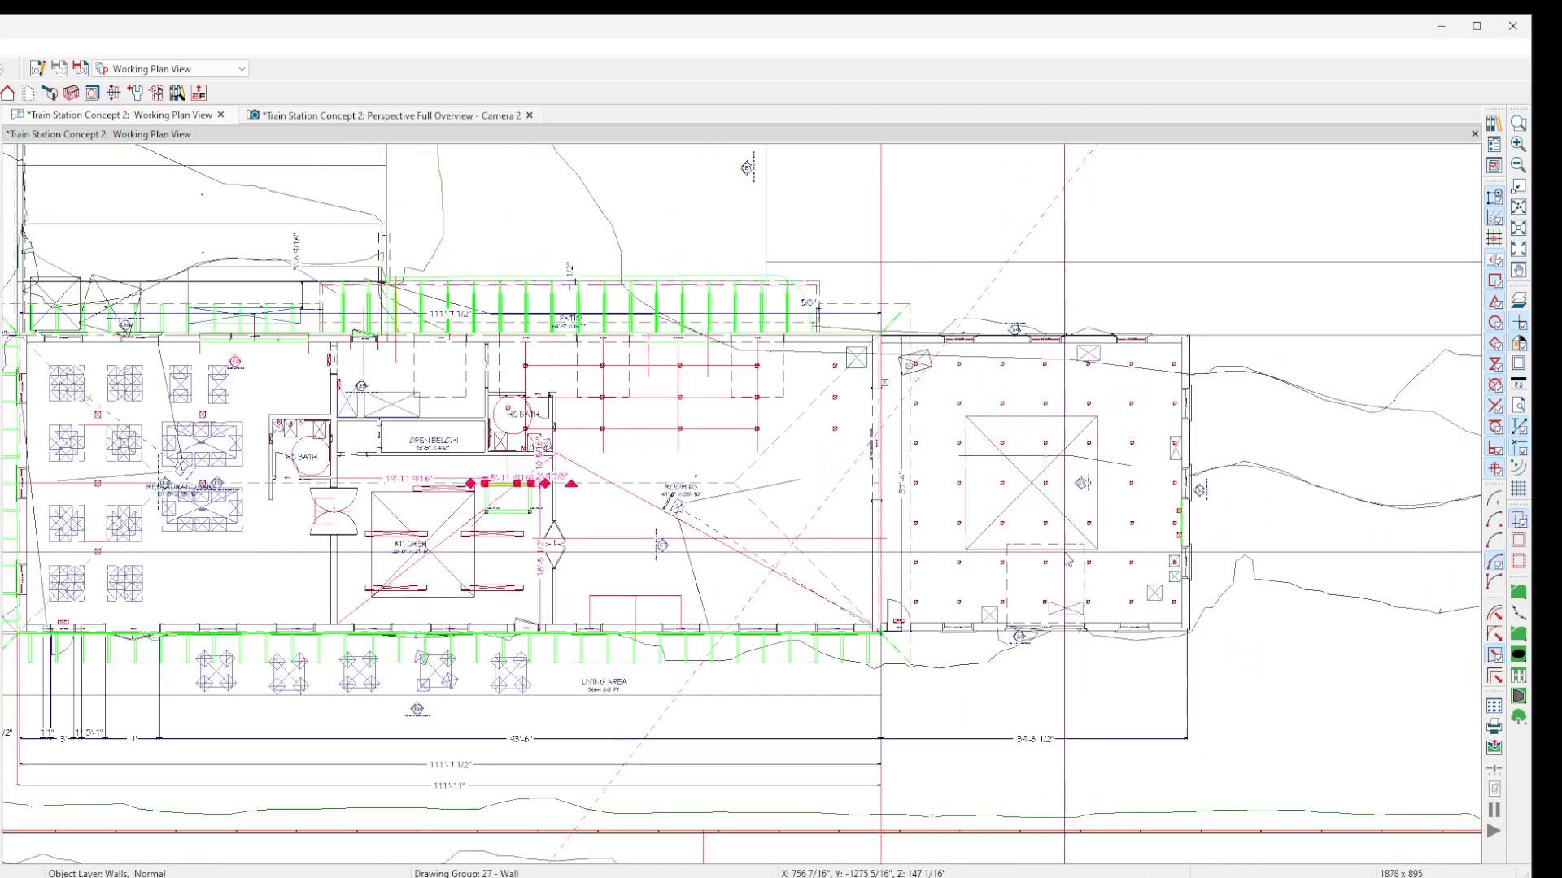
pyautogui.scroll(1, 1068, 561)
pyautogui.scroll(2, 1068, 561)
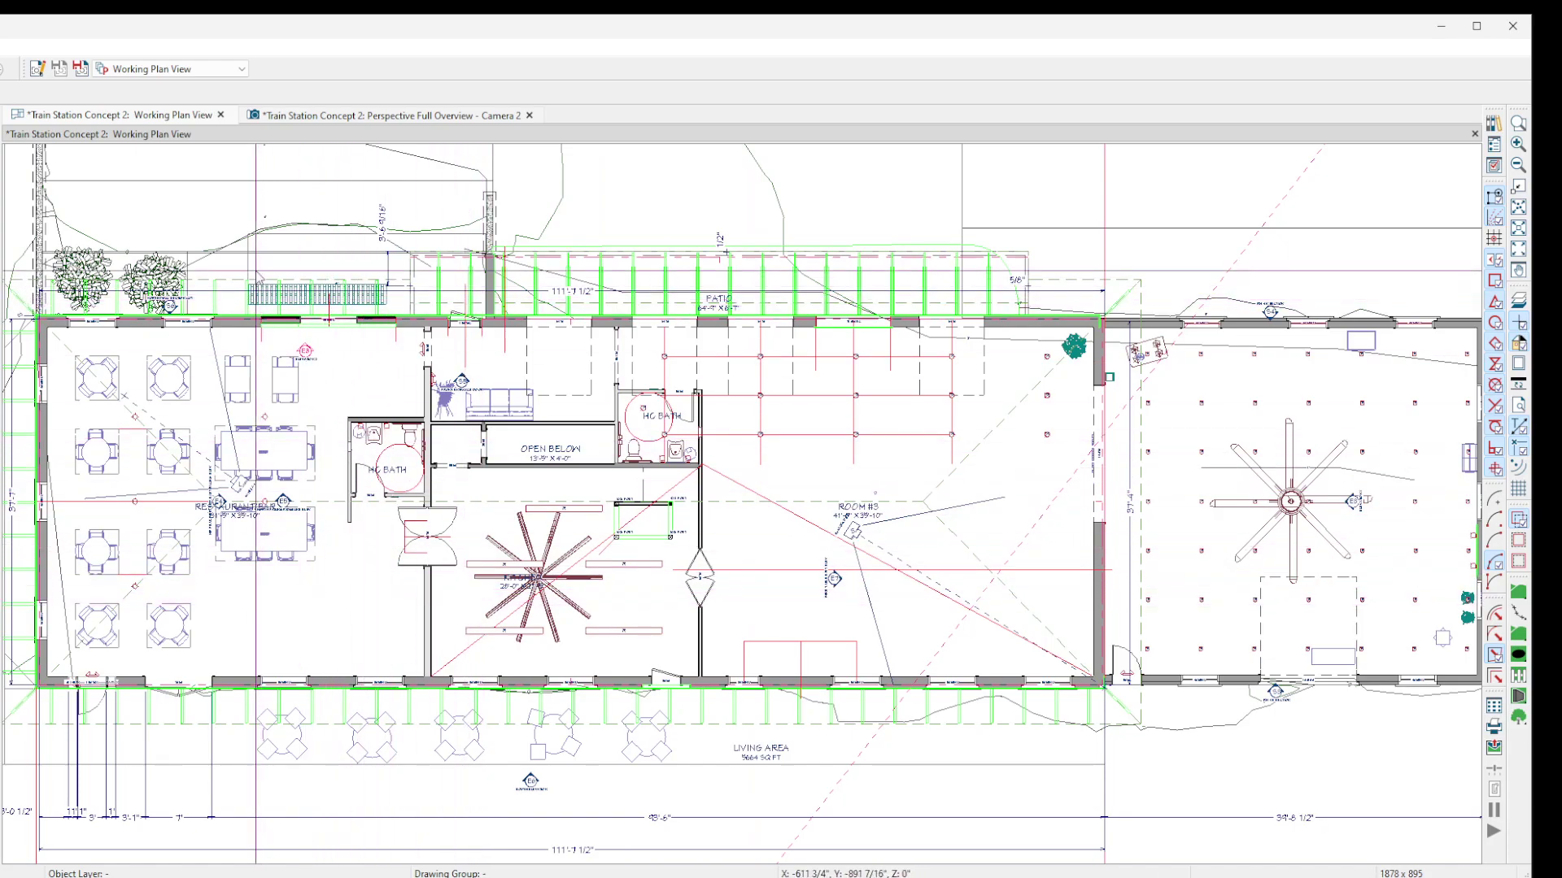
# - In the Camera 2 perspective, trim the brick bands on the patio facade back to both edges of the rust-colored panel around the tall window
pyautogui.click(309, 116)
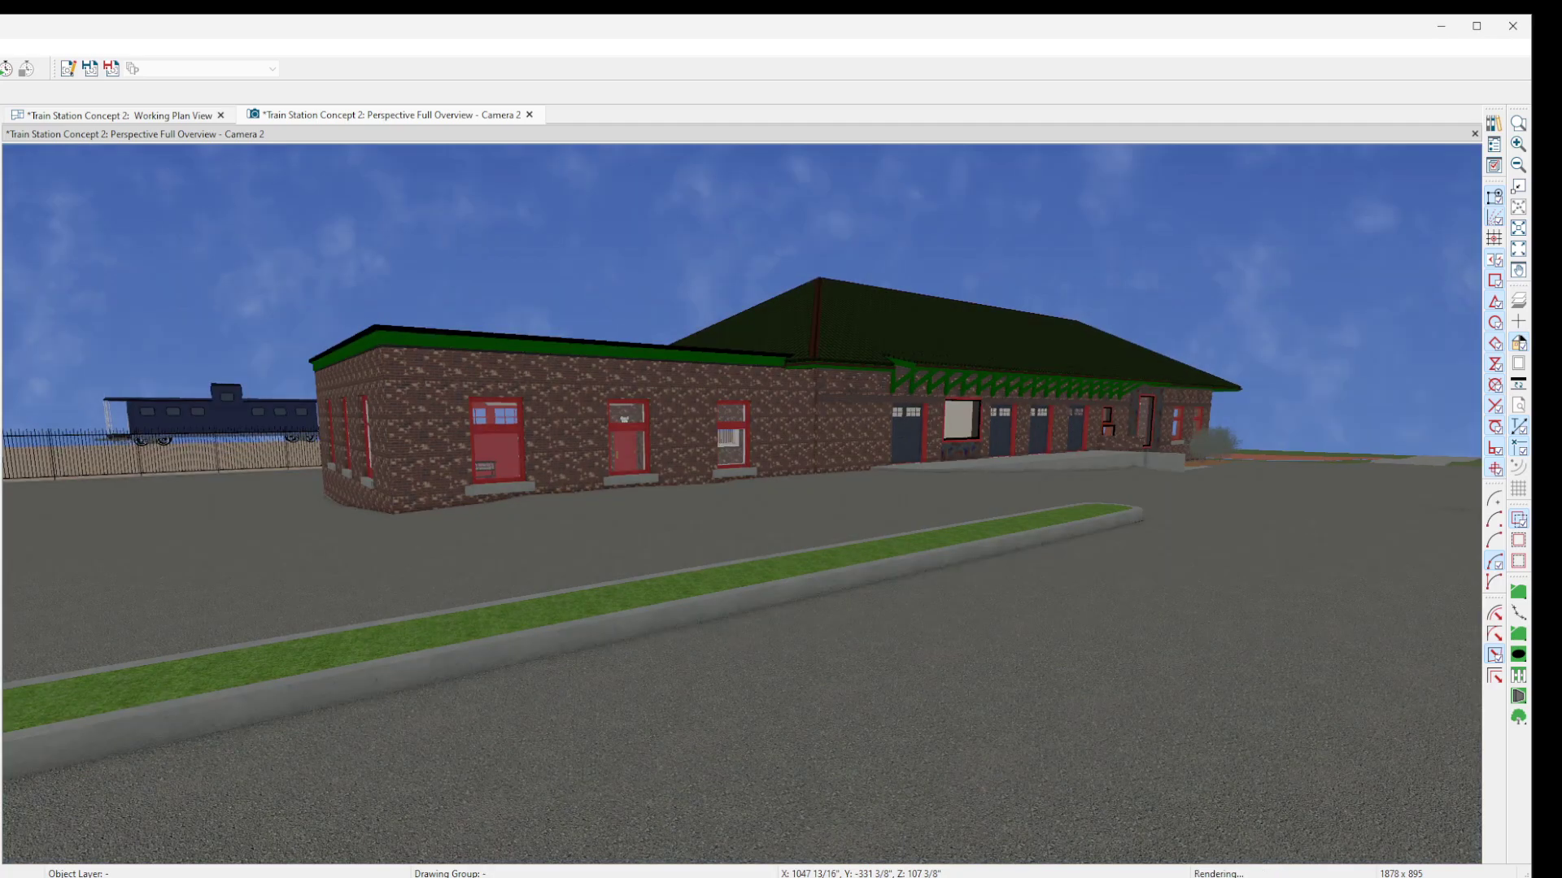
pyautogui.moveTo(816, 477); pyautogui.dragTo(262, 397, button='middle')
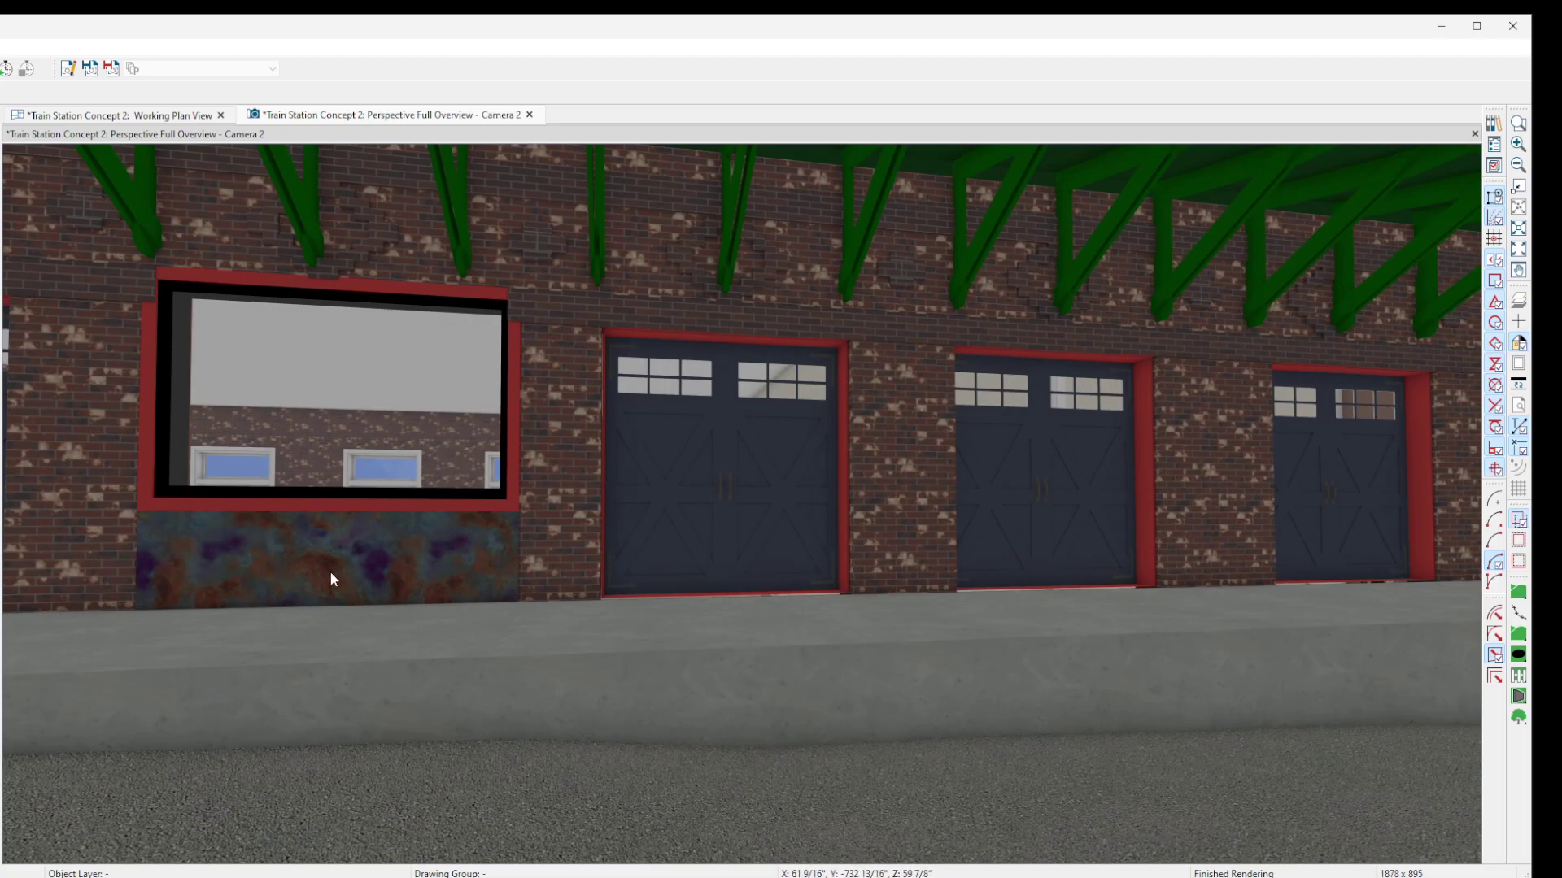
pyautogui.moveTo(357, 541); pyautogui.dragTo(293, 458, button='middle')
pyautogui.moveTo(386, 501); pyautogui.dragTo(864, 328, button='middle')
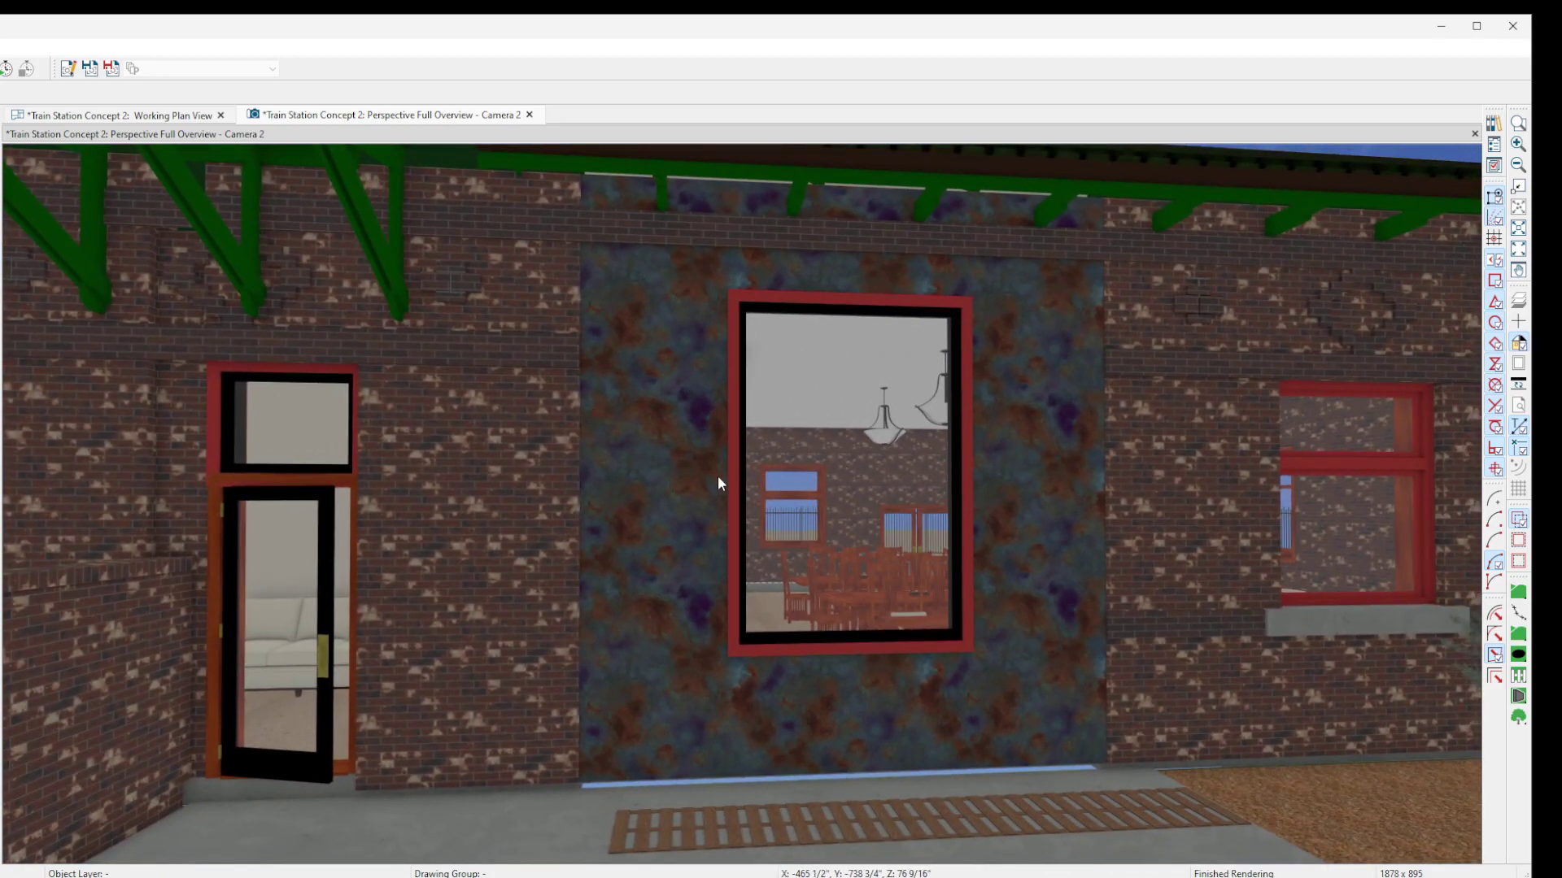
pyautogui.click(749, 226)
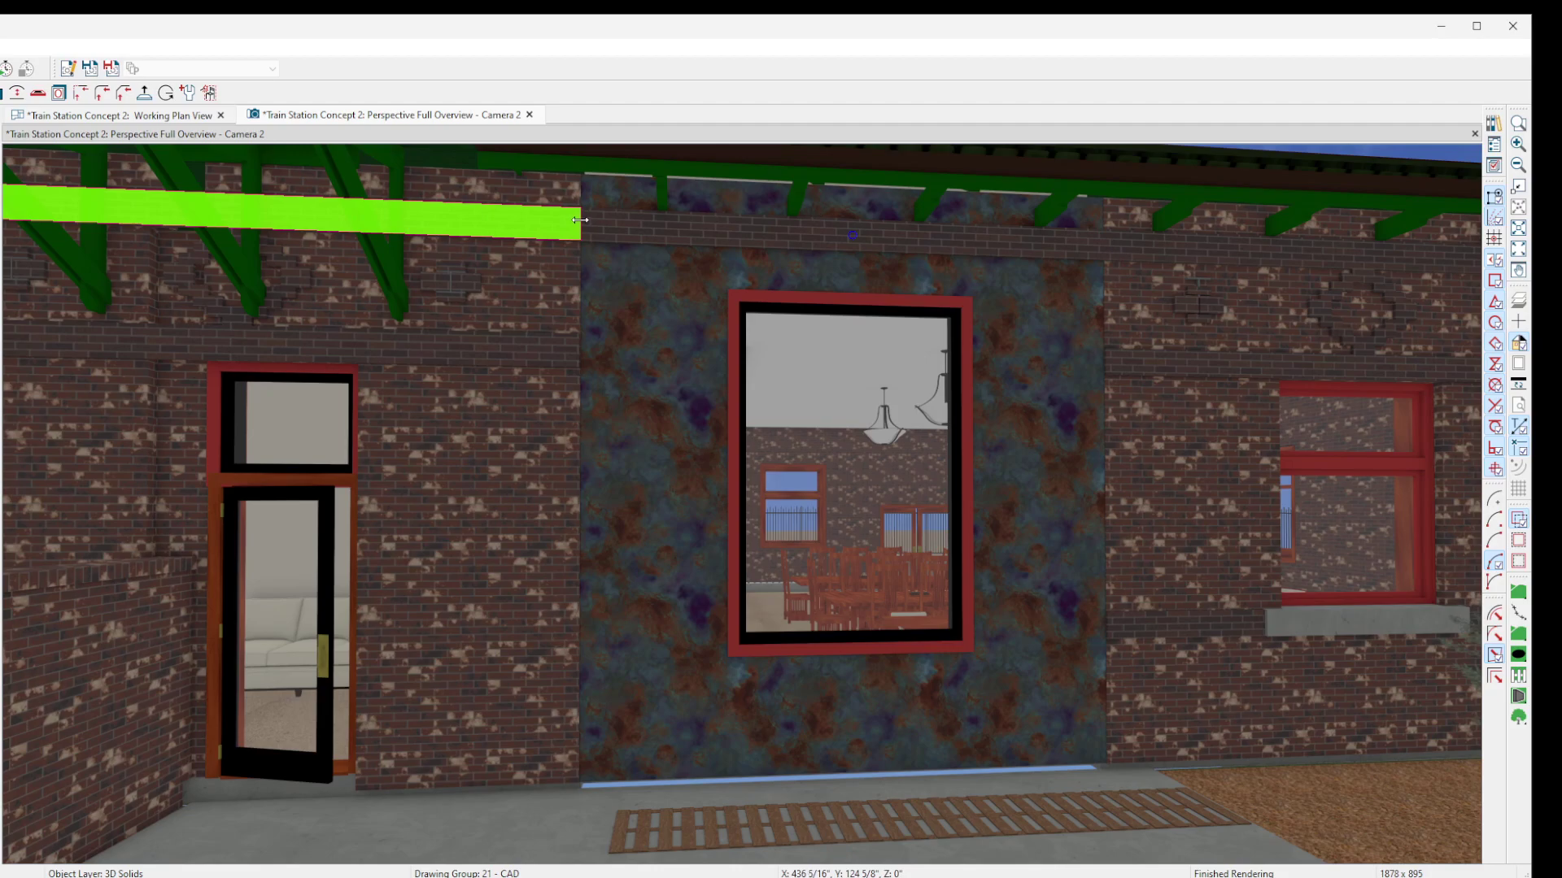
pyautogui.click(1043, 255)
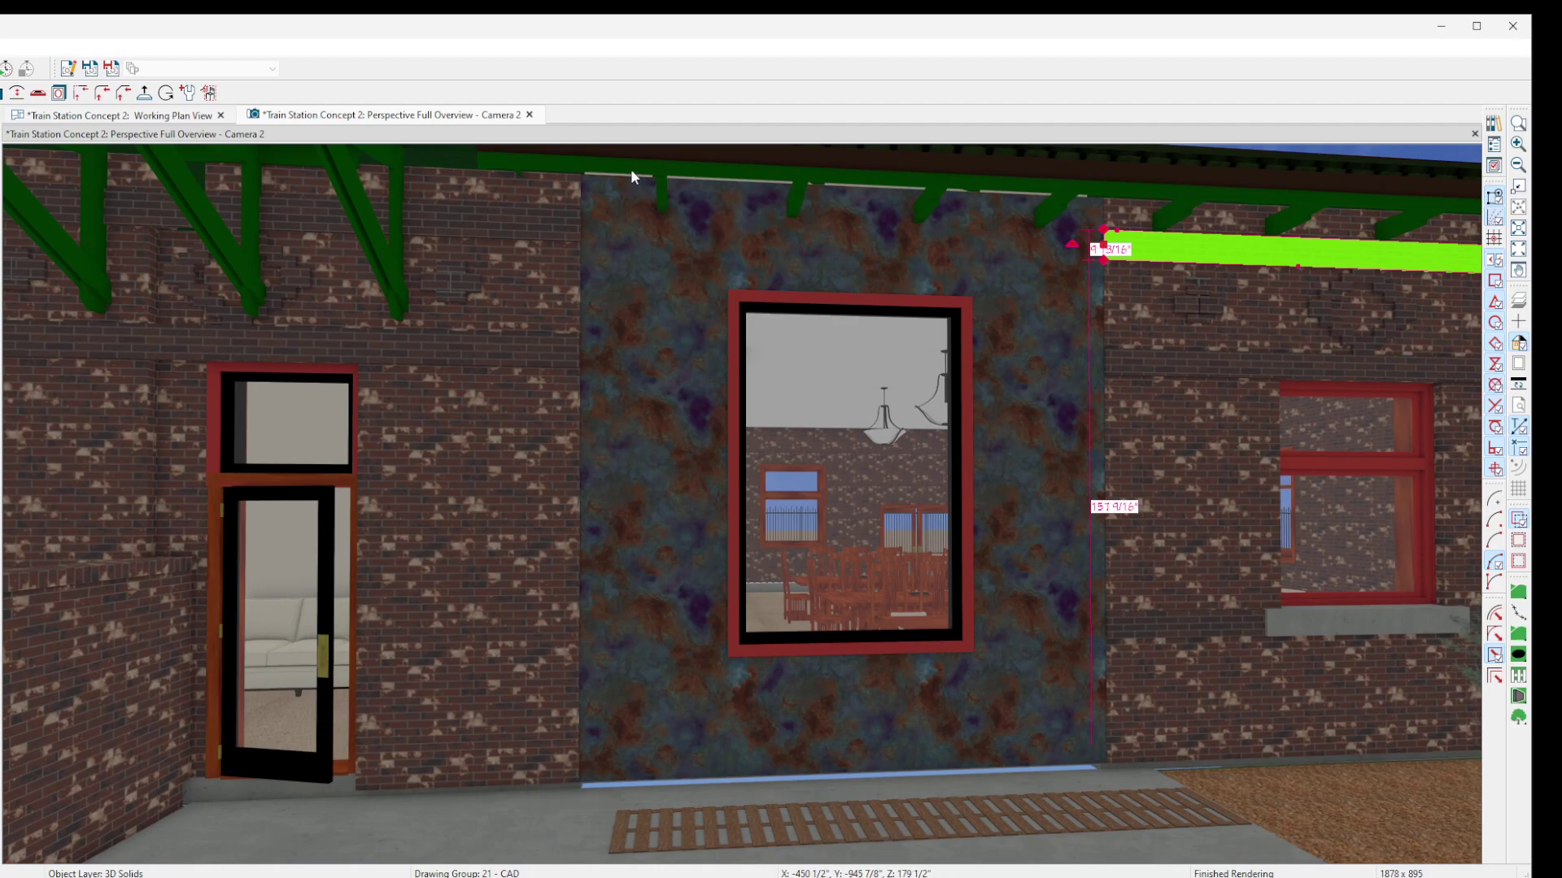
# - Walk the camera through the entrance into the kitchen and examine the post-framed brick enclosure and the double doors
pyautogui.scroll(5, 423, 631)
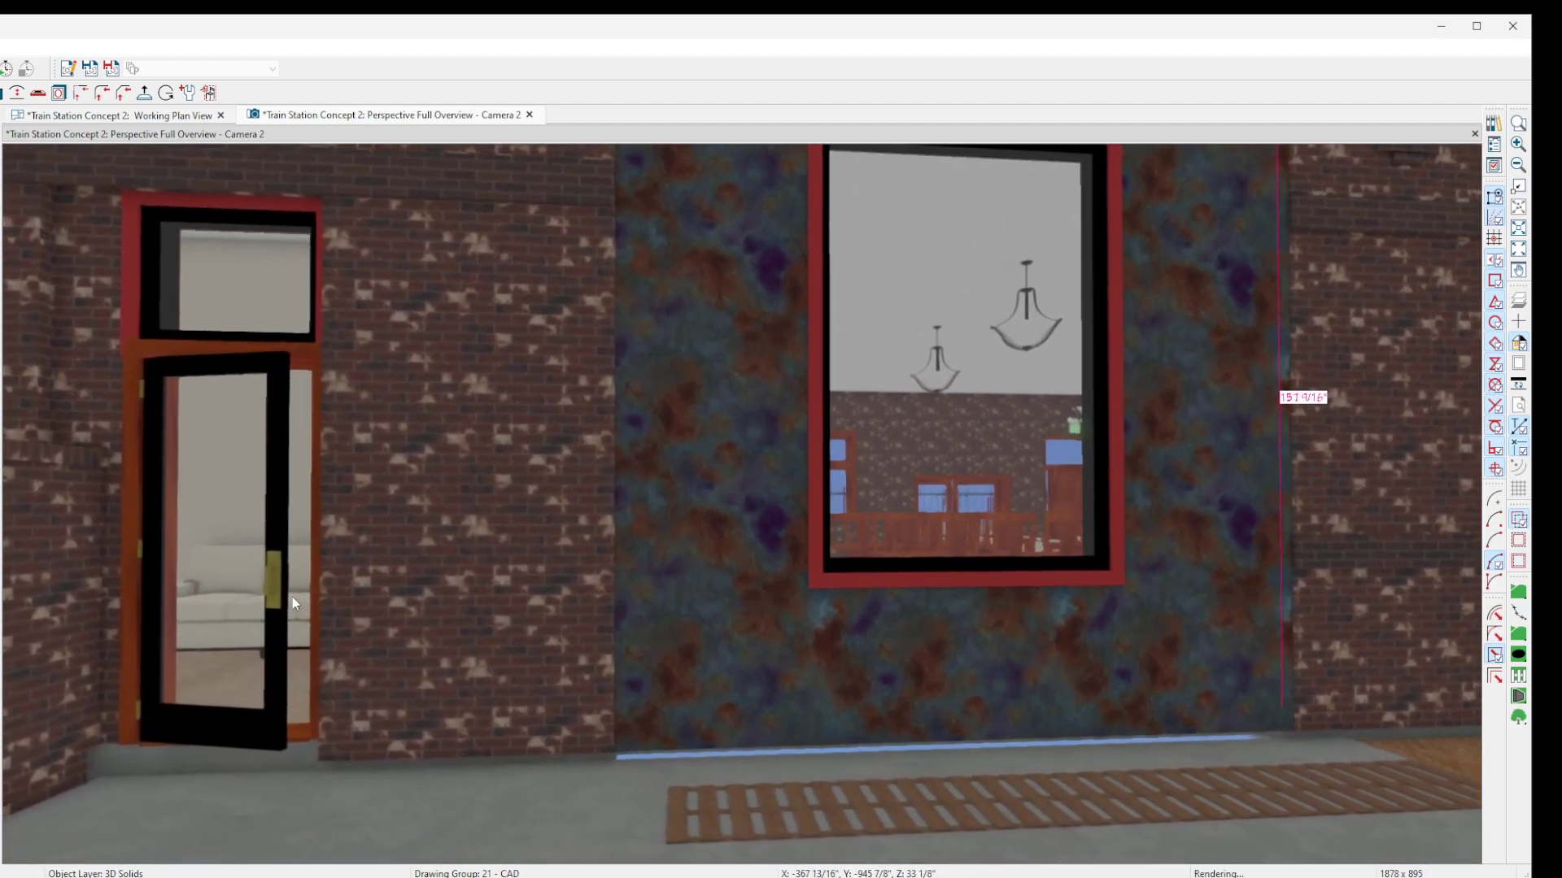
pyautogui.scroll(8, 291, 597)
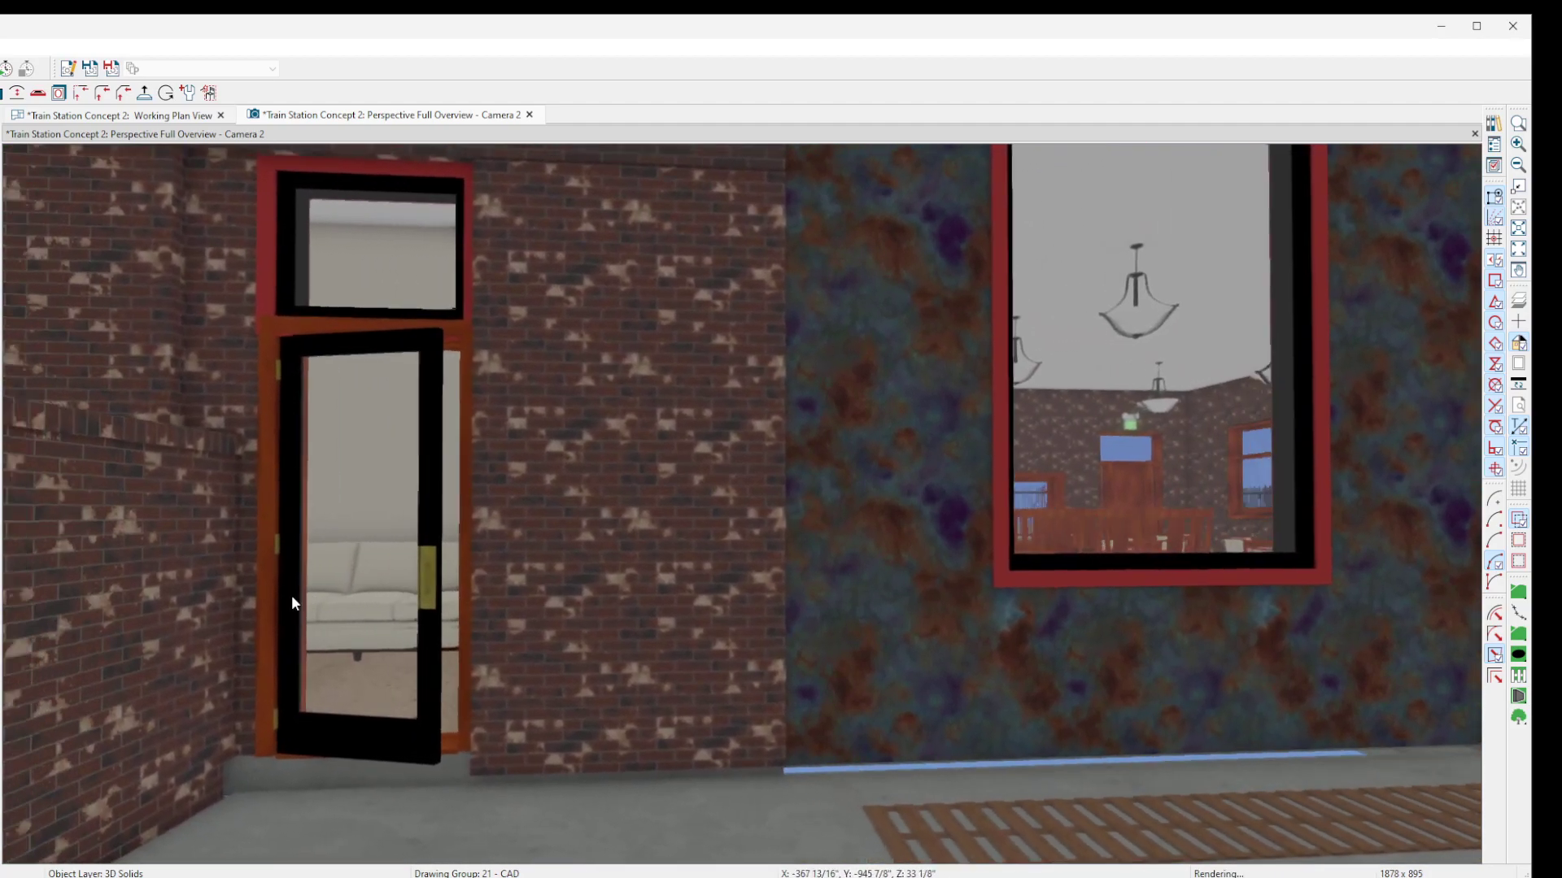
pyautogui.scroll(5, 393, 534)
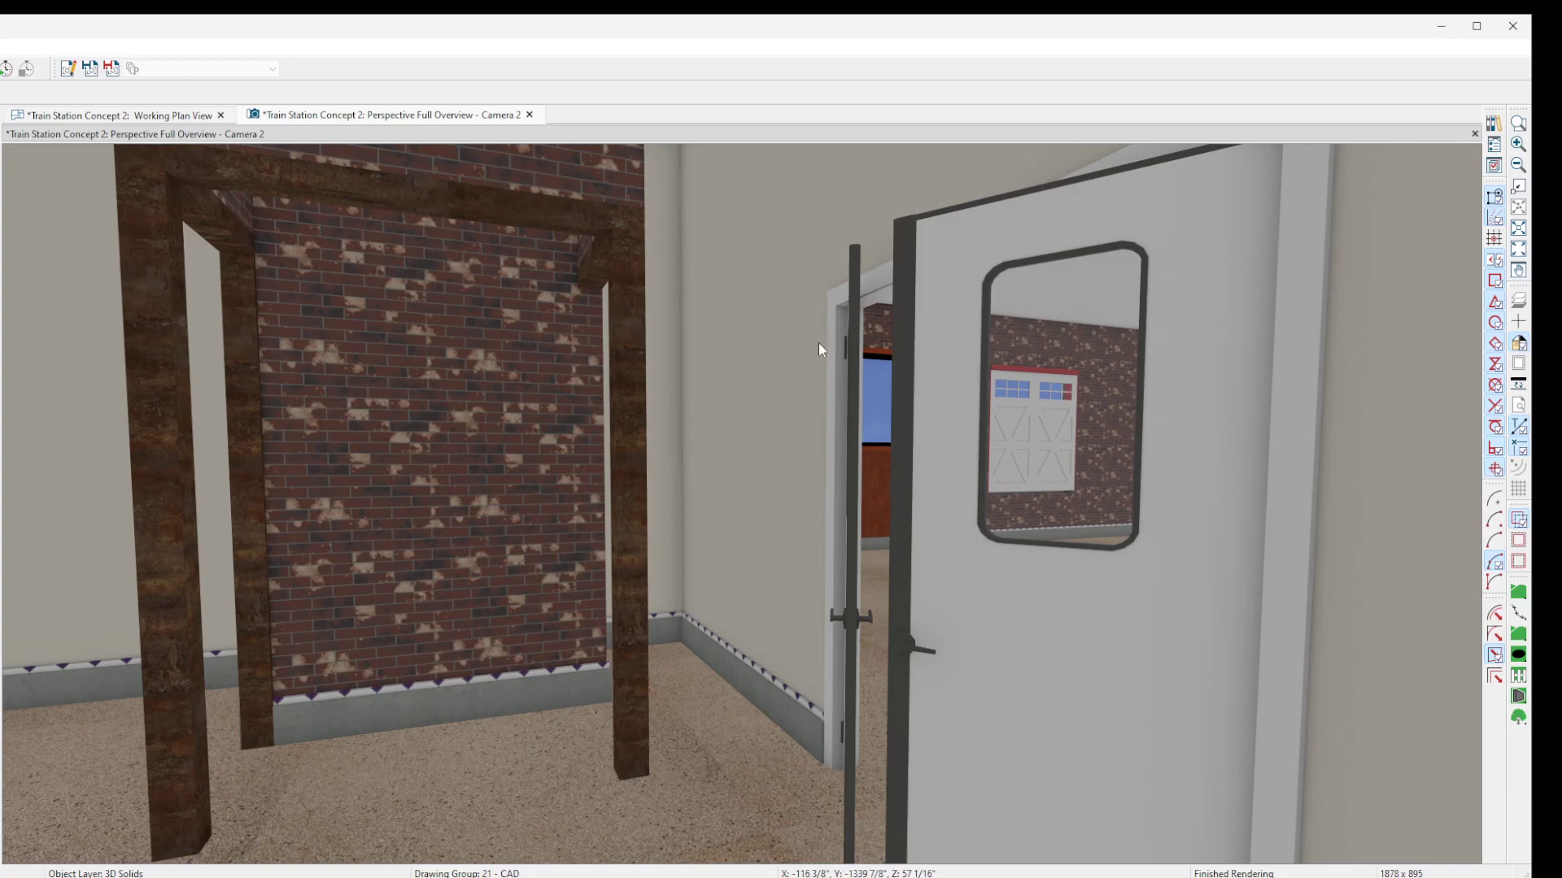
pyautogui.moveTo(837, 392); pyautogui.dragTo(859, 444)
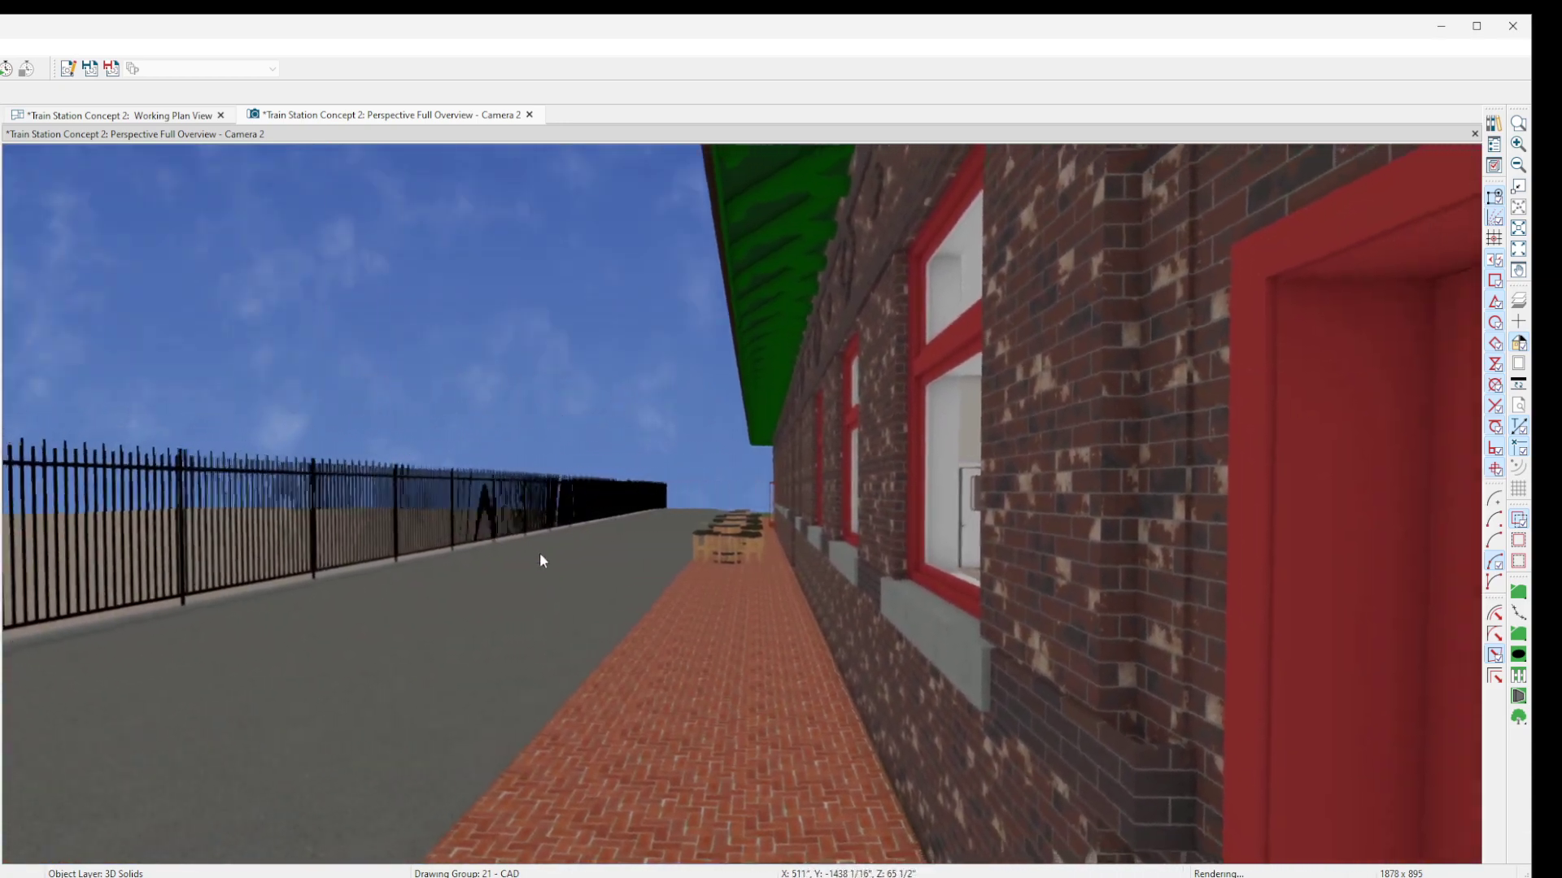
# - Examine the track-side exterior along the brick walkway, including the barrel tables, the iron fence and the caboose beyond it
pyautogui.scroll(-5, 550, 615)
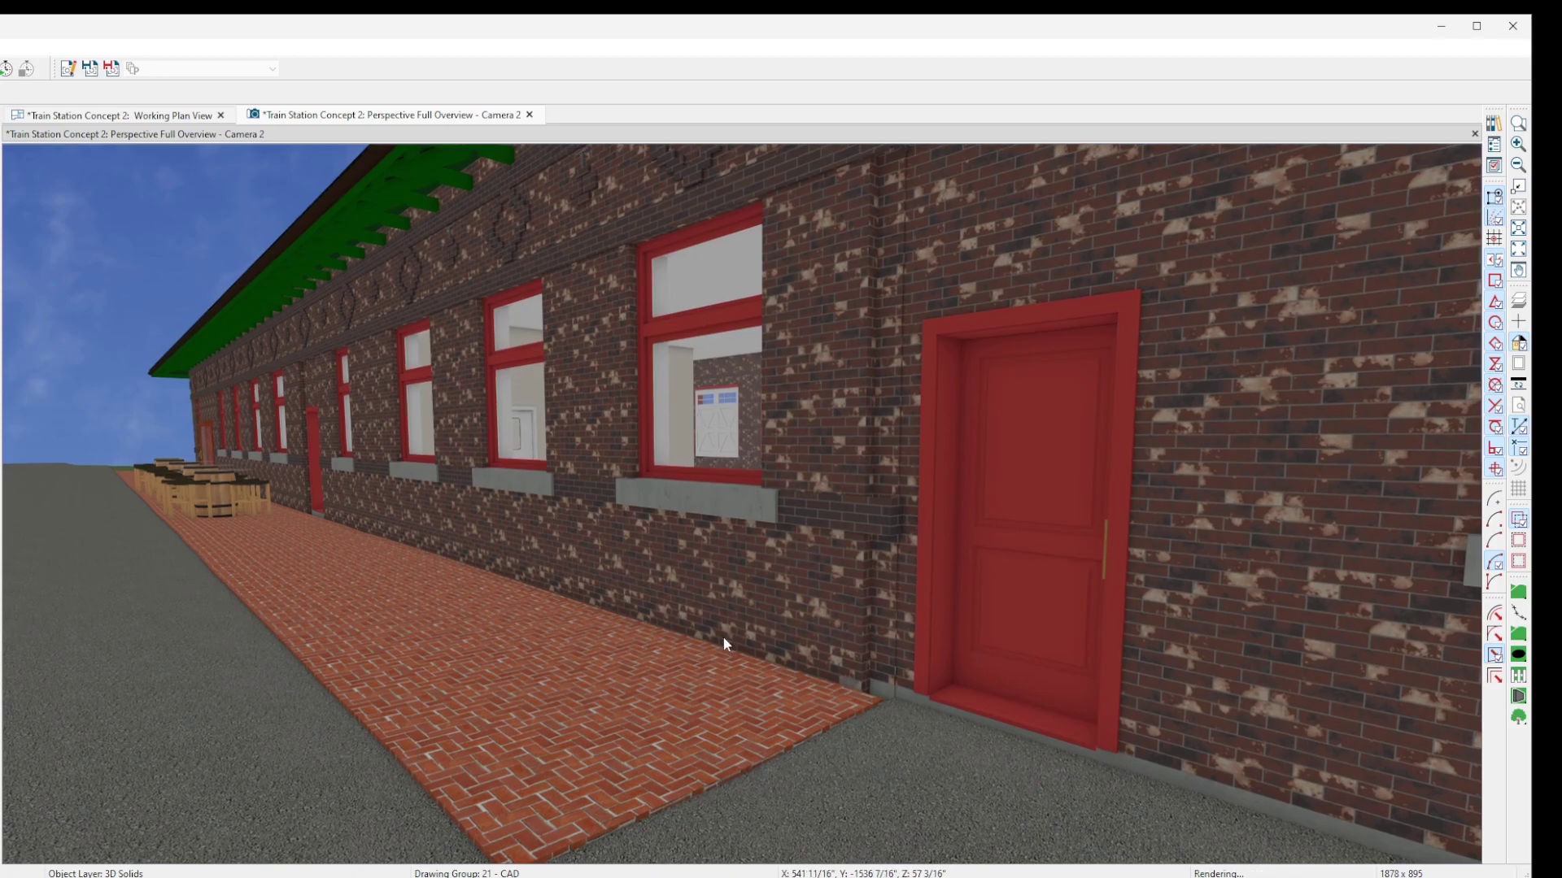
pyautogui.scroll(6, 438, 675)
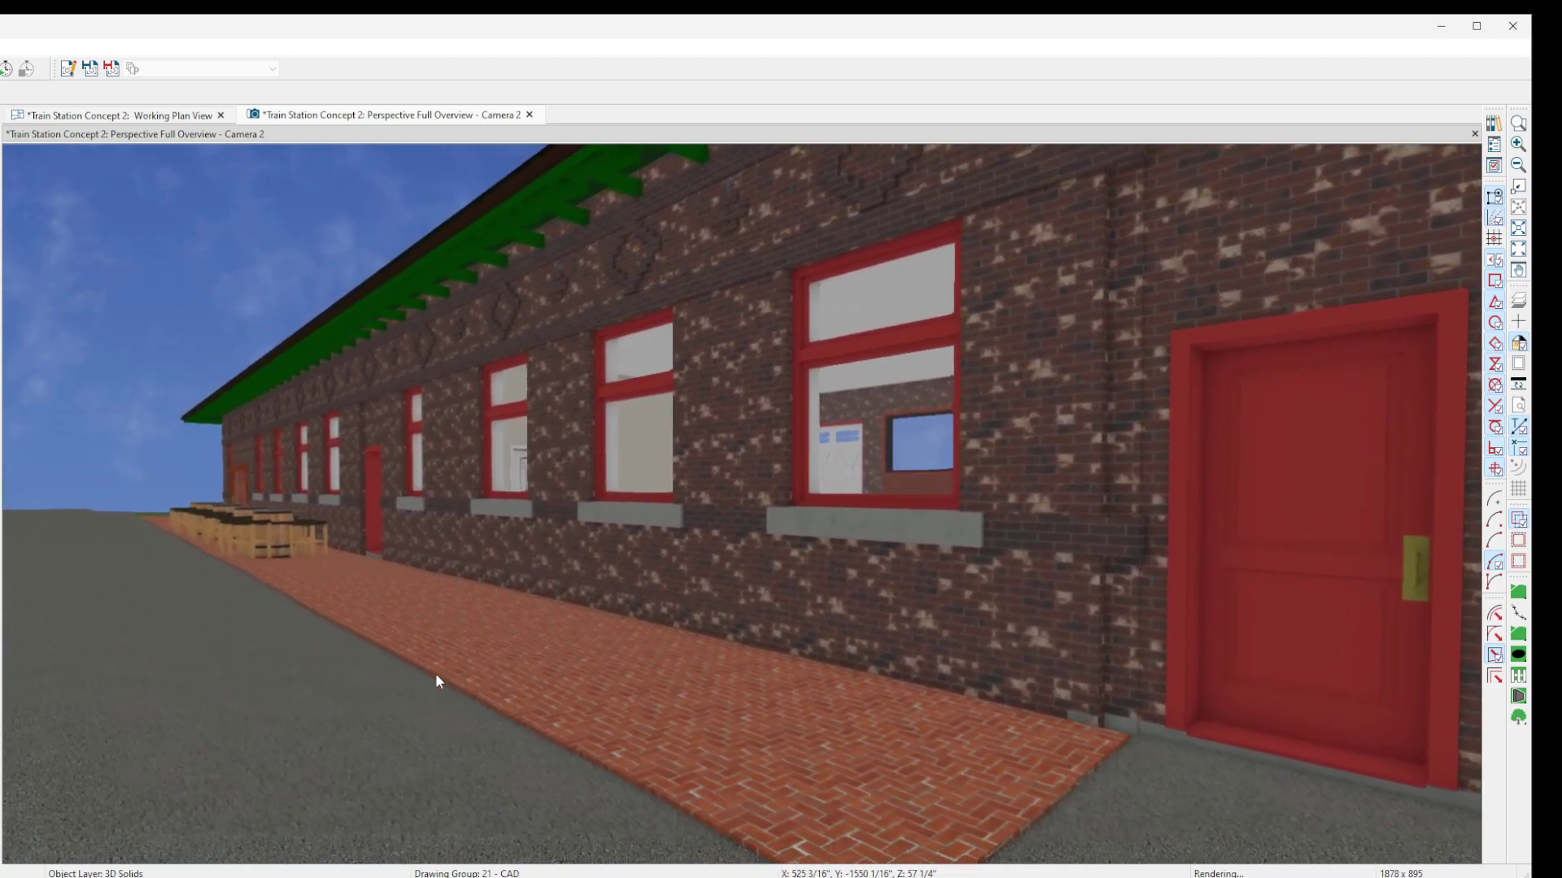
pyautogui.moveTo(449, 610); pyautogui.dragTo(308, 468)
pyautogui.scroll(-6, 305, 461)
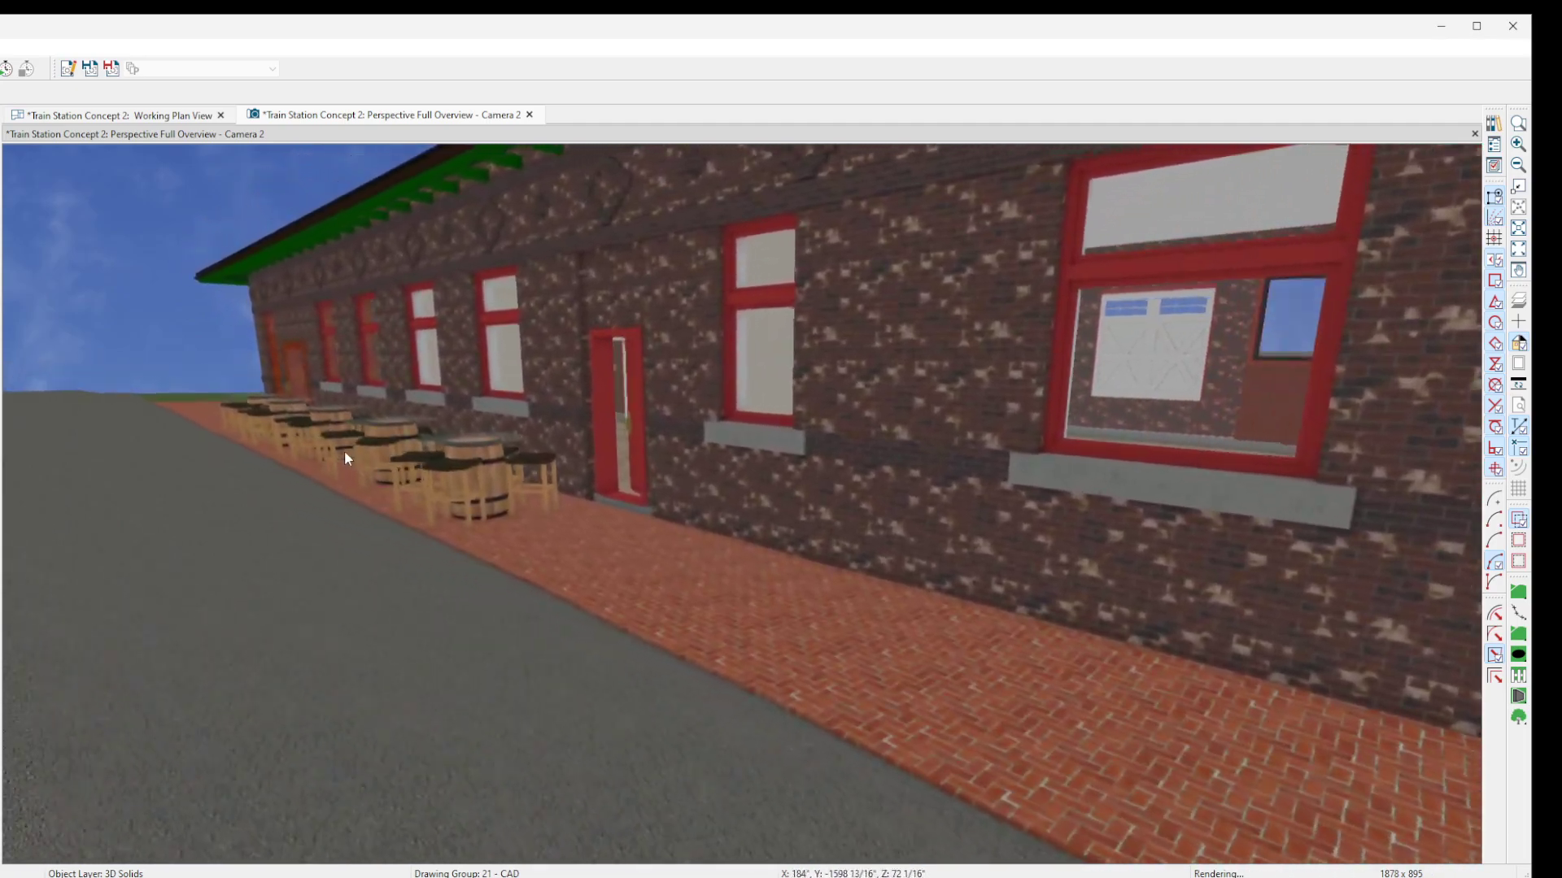
pyautogui.scroll(6, 389, 446)
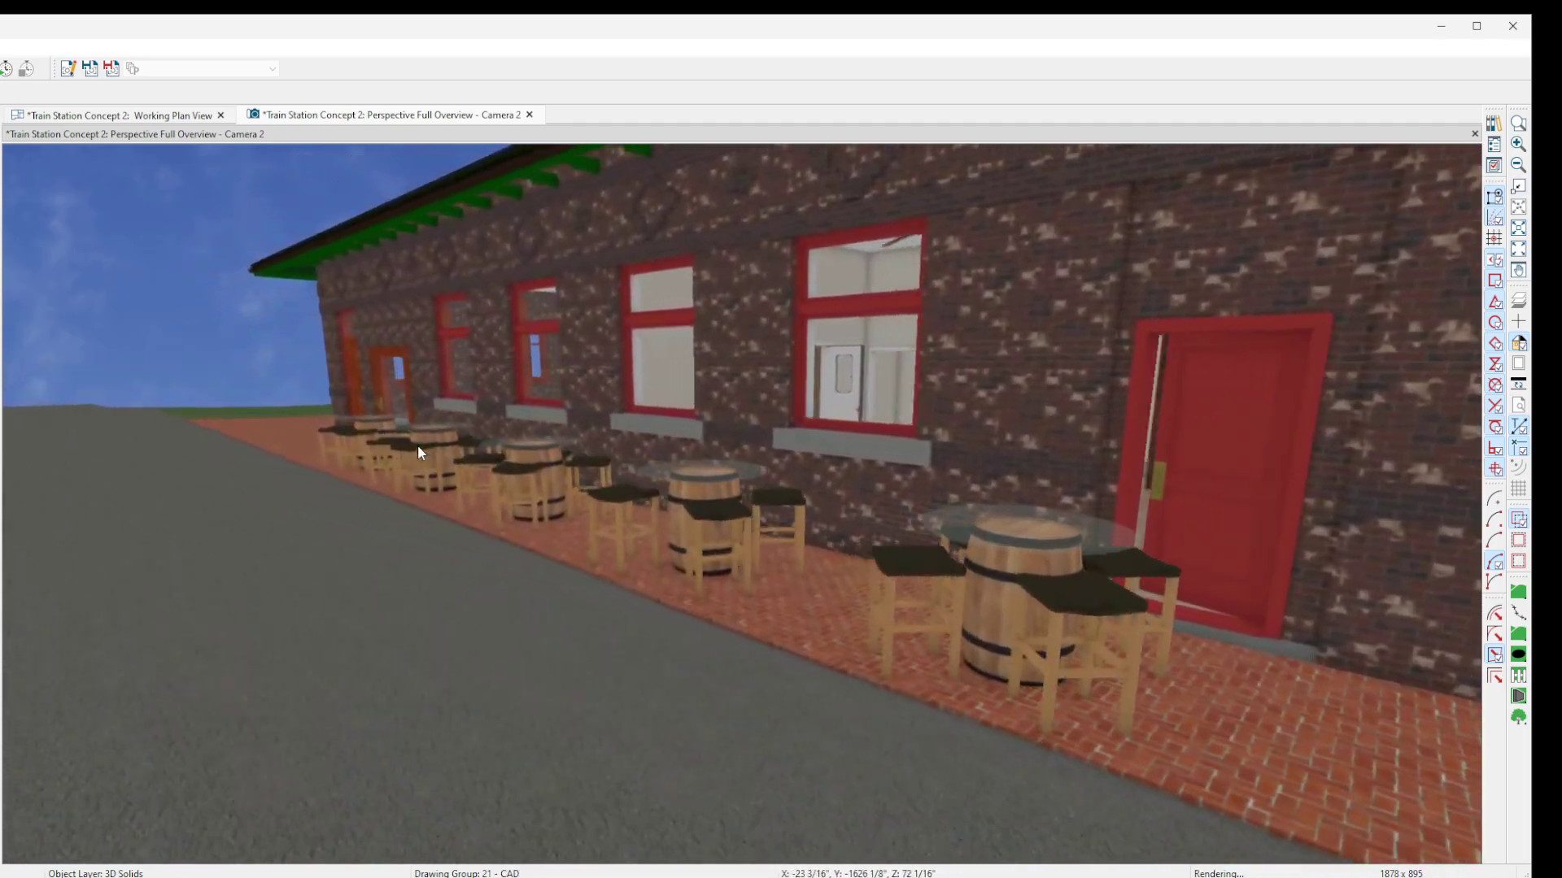
pyautogui.scroll(6, 422, 447)
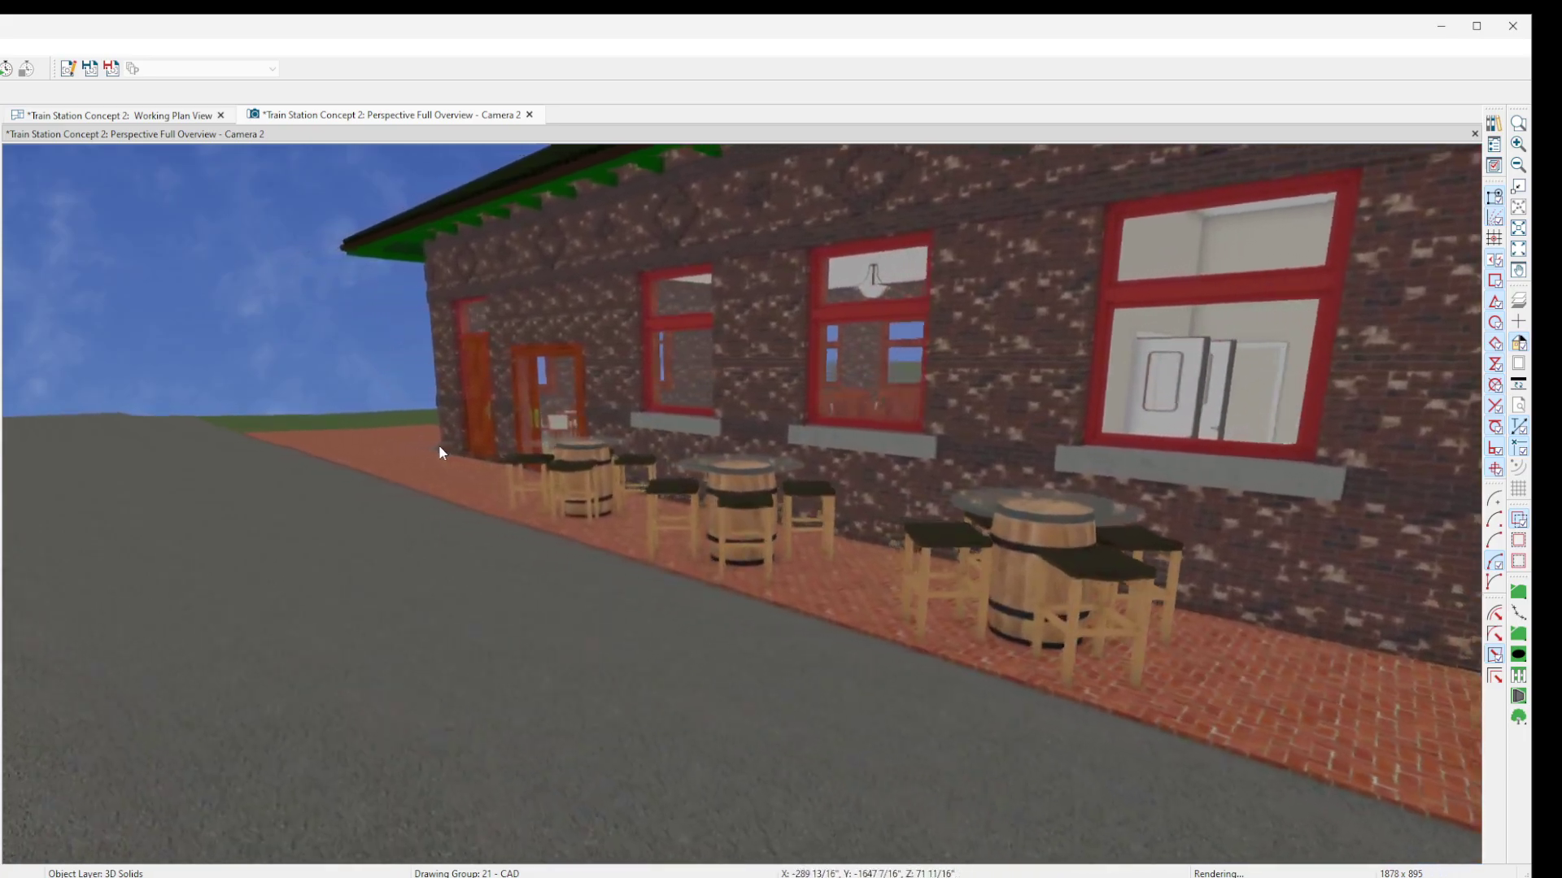
pyautogui.moveTo(437, 448); pyautogui.dragTo(439, 447)
pyautogui.press('Left')
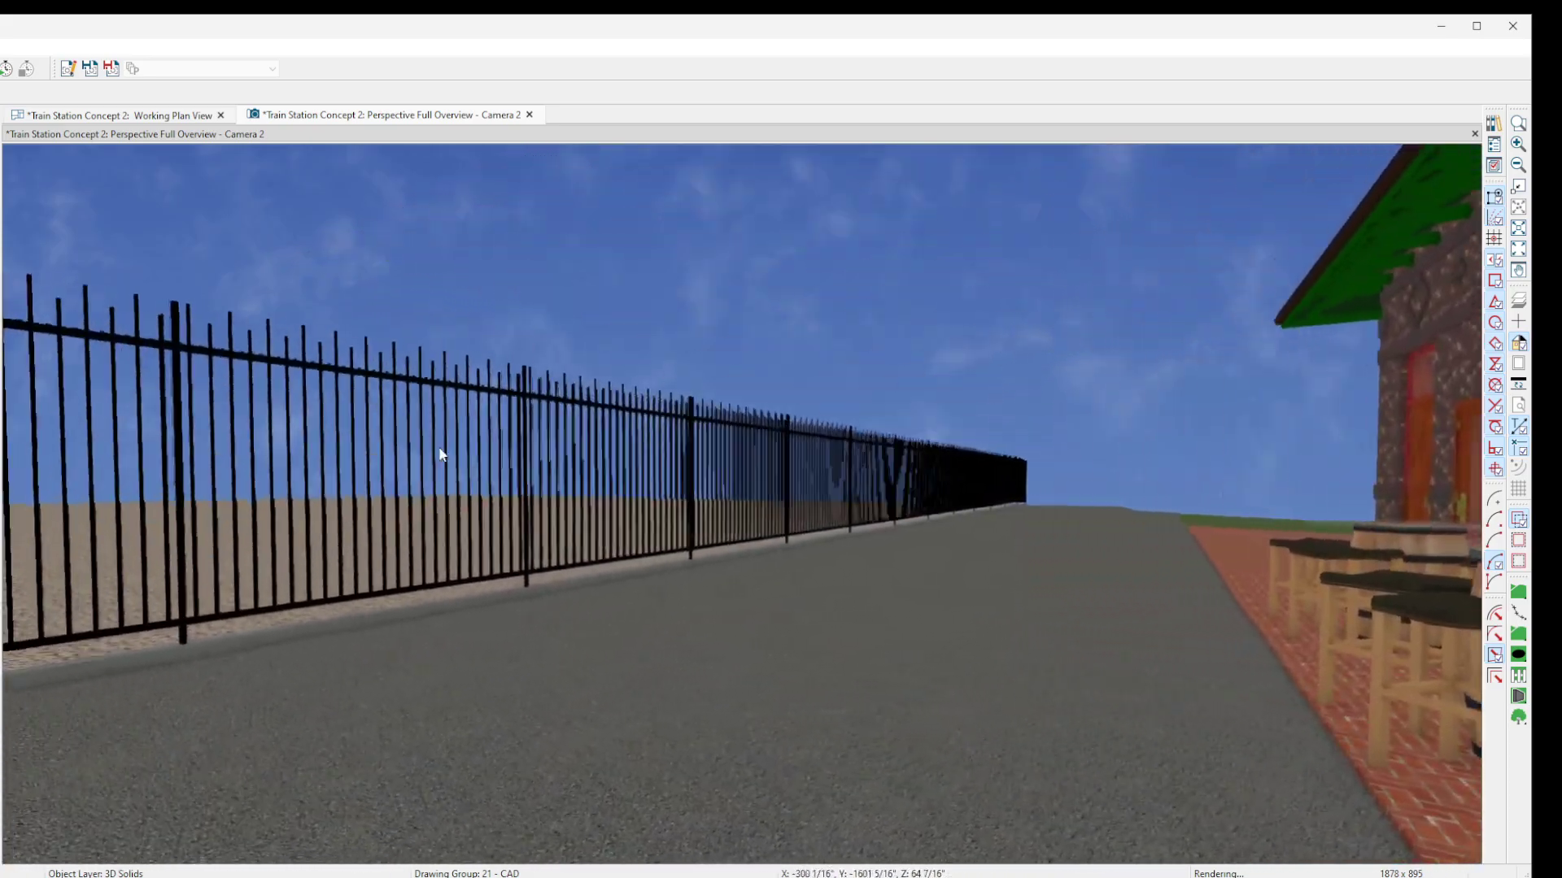
pyautogui.press('Left')
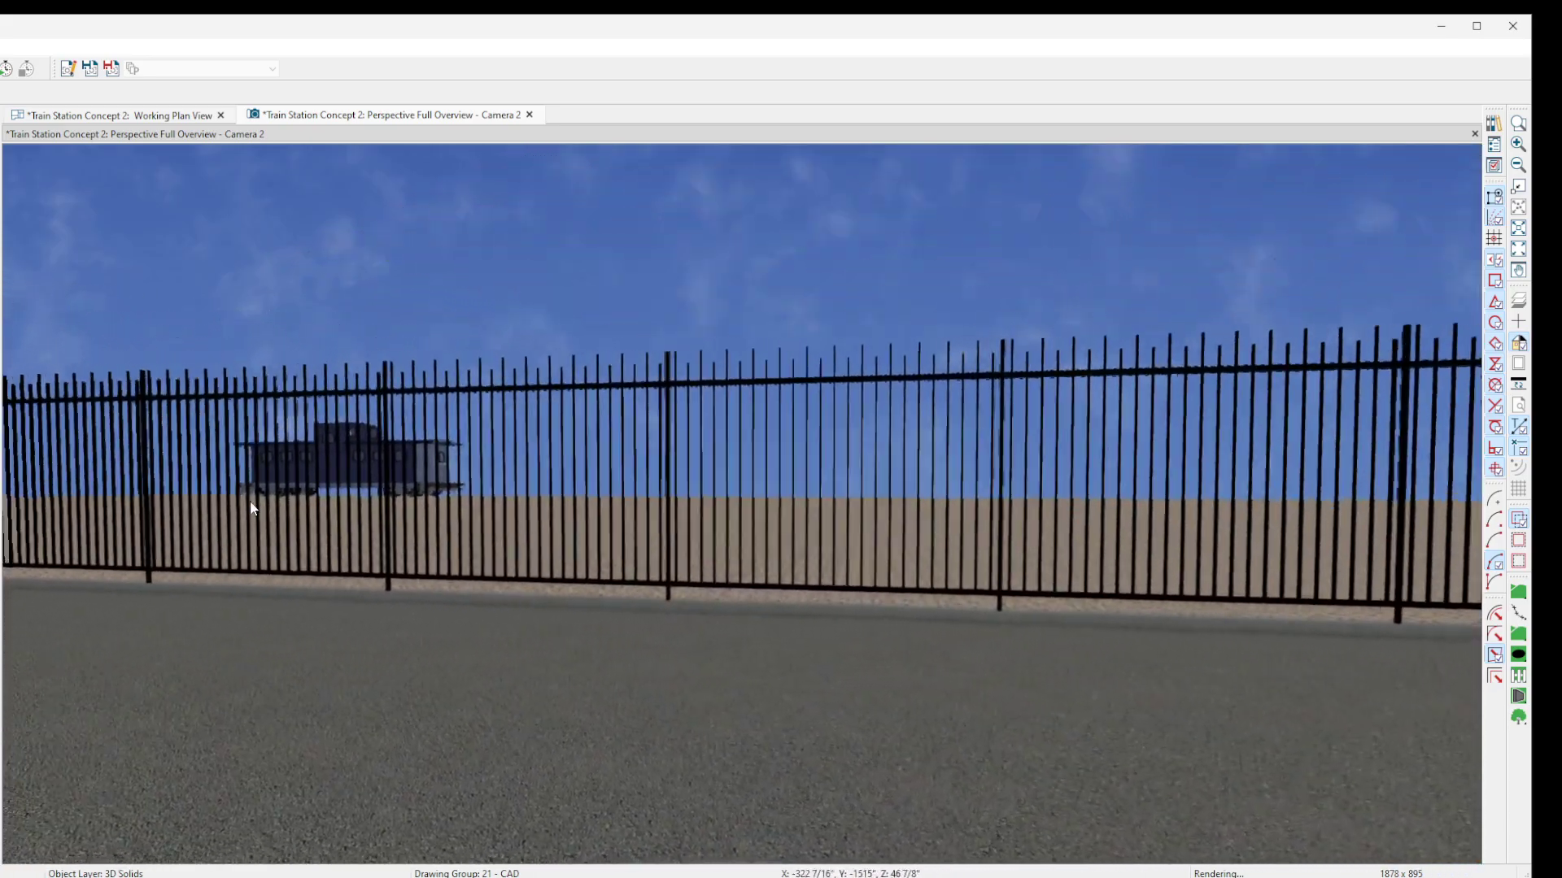
pyautogui.moveTo(250, 508); pyautogui.dragTo(809, 580)
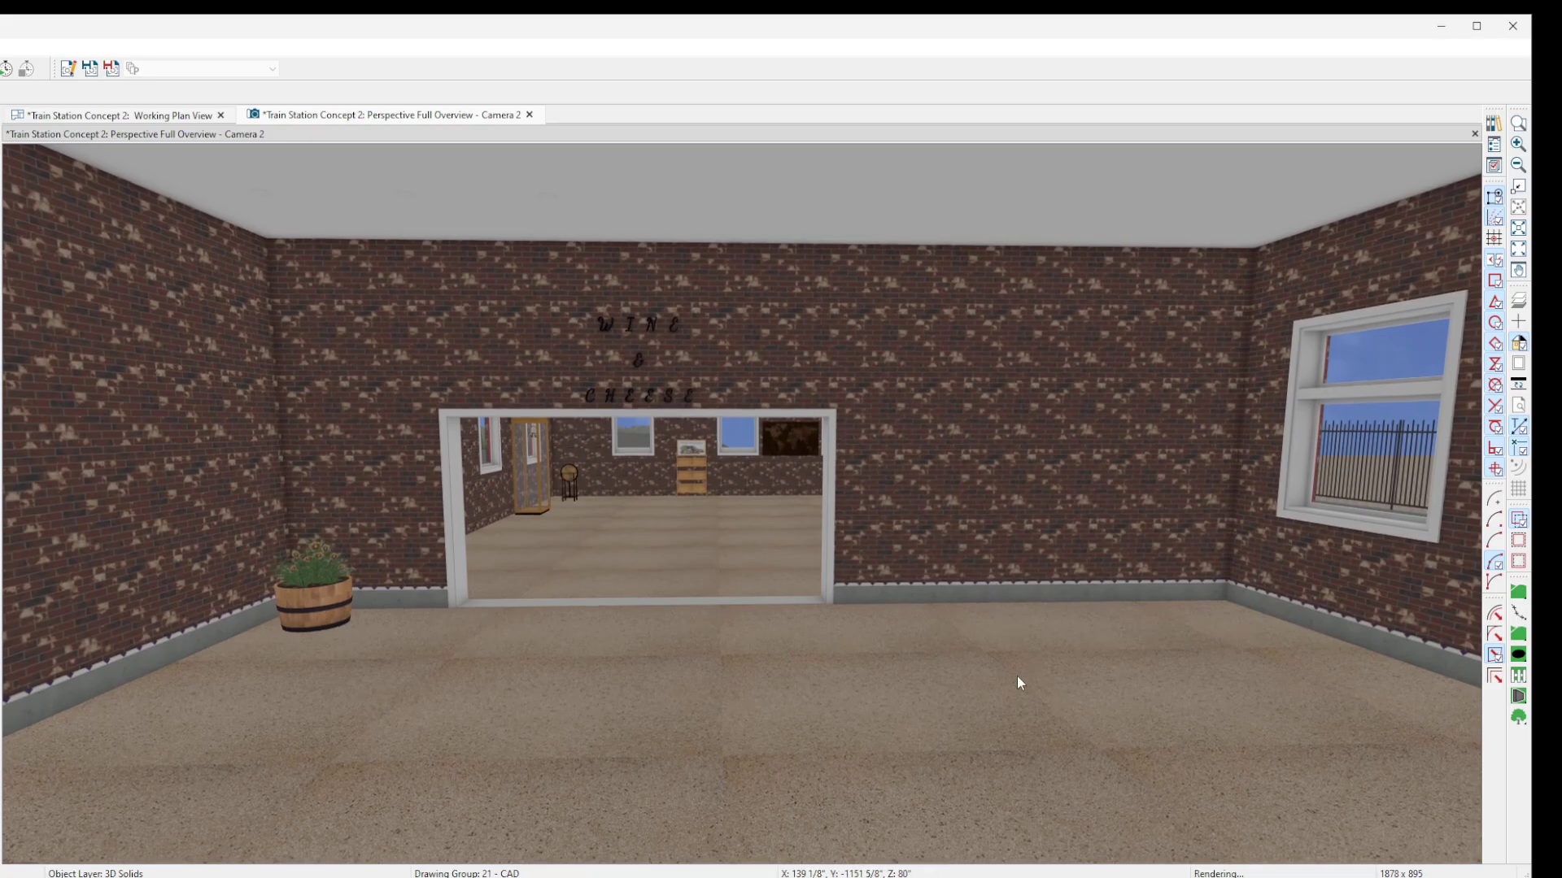
# - Delete the white double doors with glass panes from the plain kitchen wall opposite the post frame
pyautogui.moveTo(1066, 675); pyautogui.dragTo(710, 694)
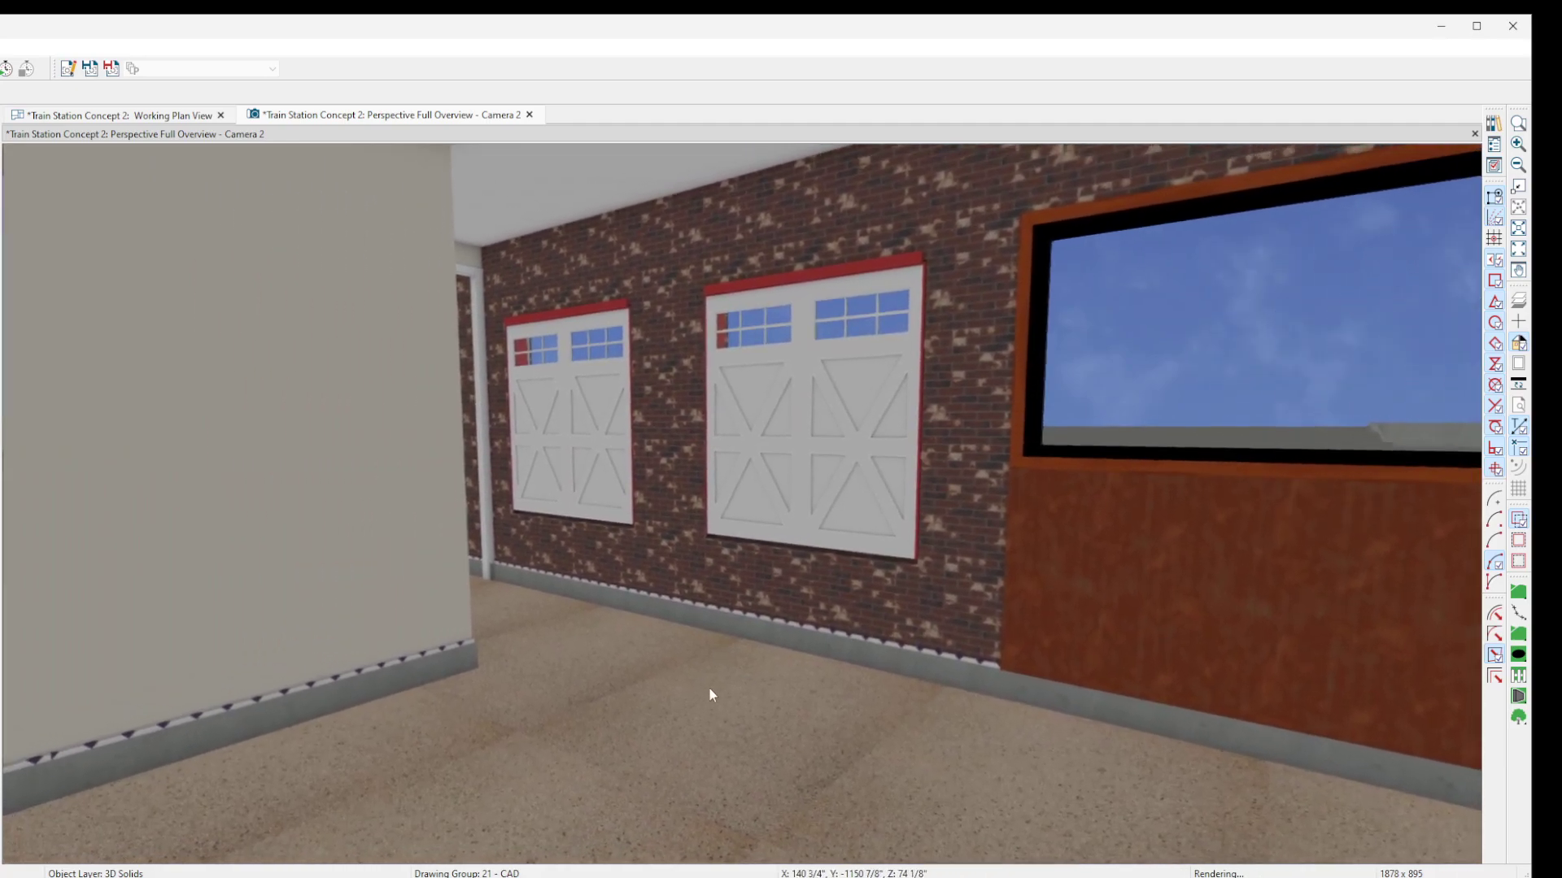
pyautogui.moveTo(857, 628); pyautogui.dragTo(705, 539)
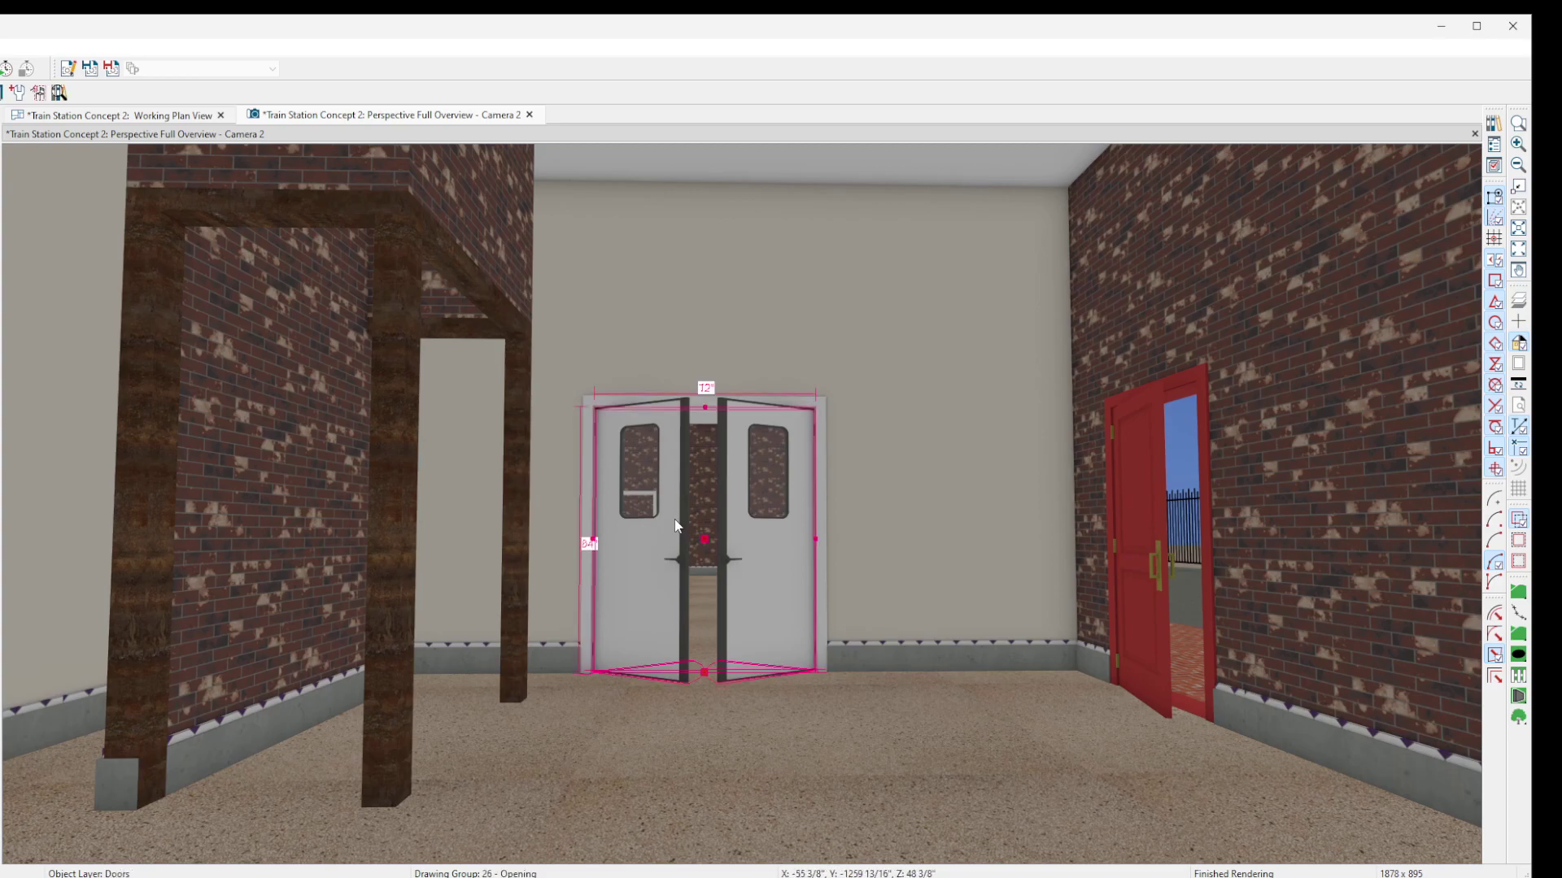
pyautogui.press('Delete')
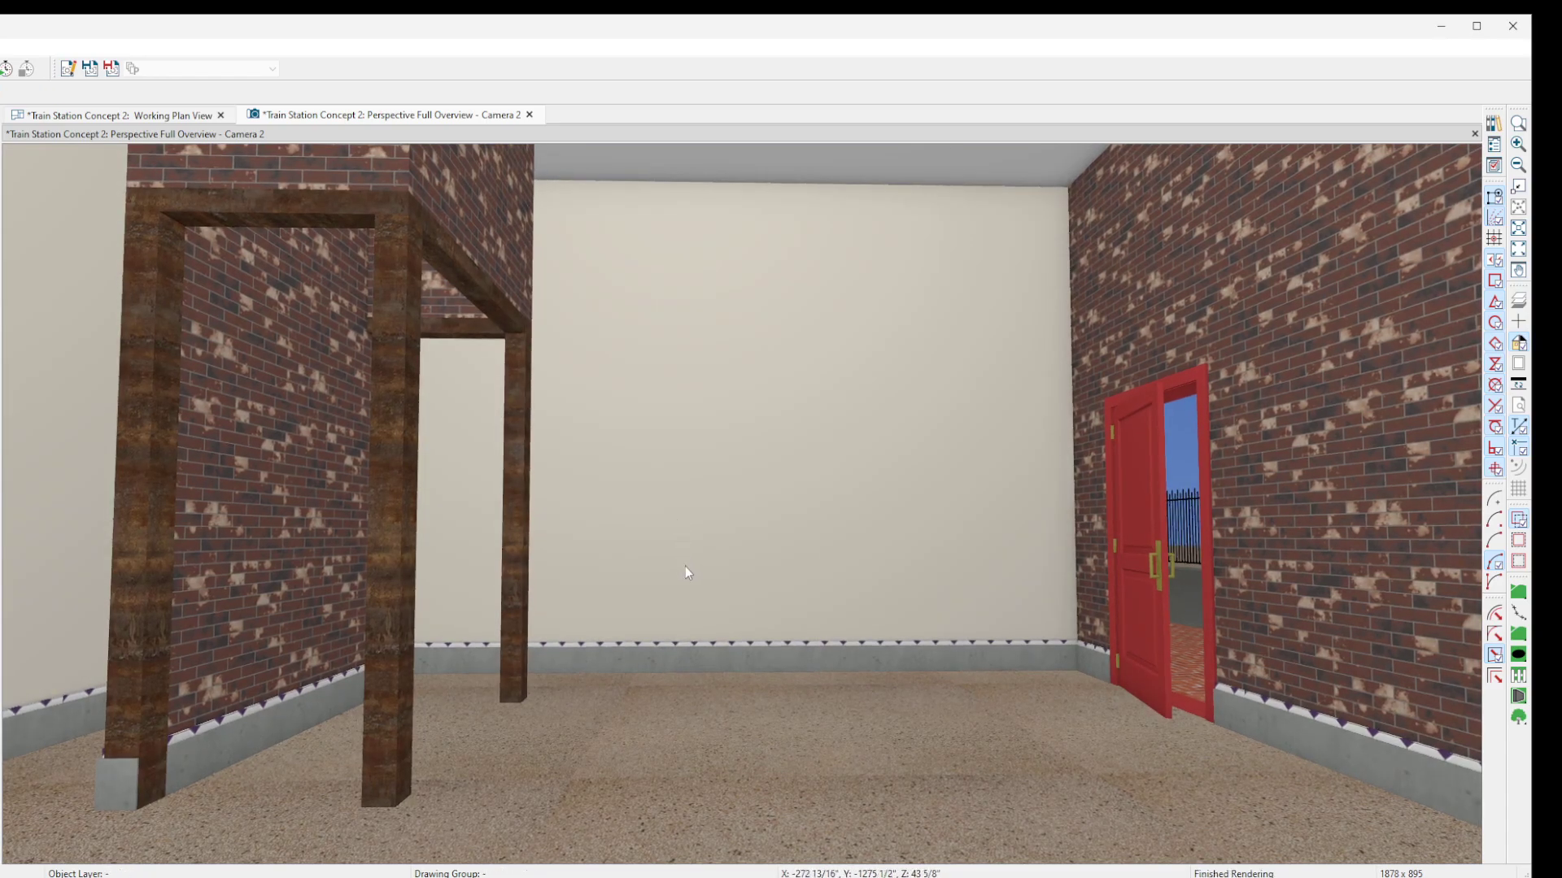
# - Examine the interior walls and openings around the kitchen and the restaurant seating area from several camera angles
pyautogui.moveTo(727, 608); pyautogui.dragTo(748, 549, button='middle')
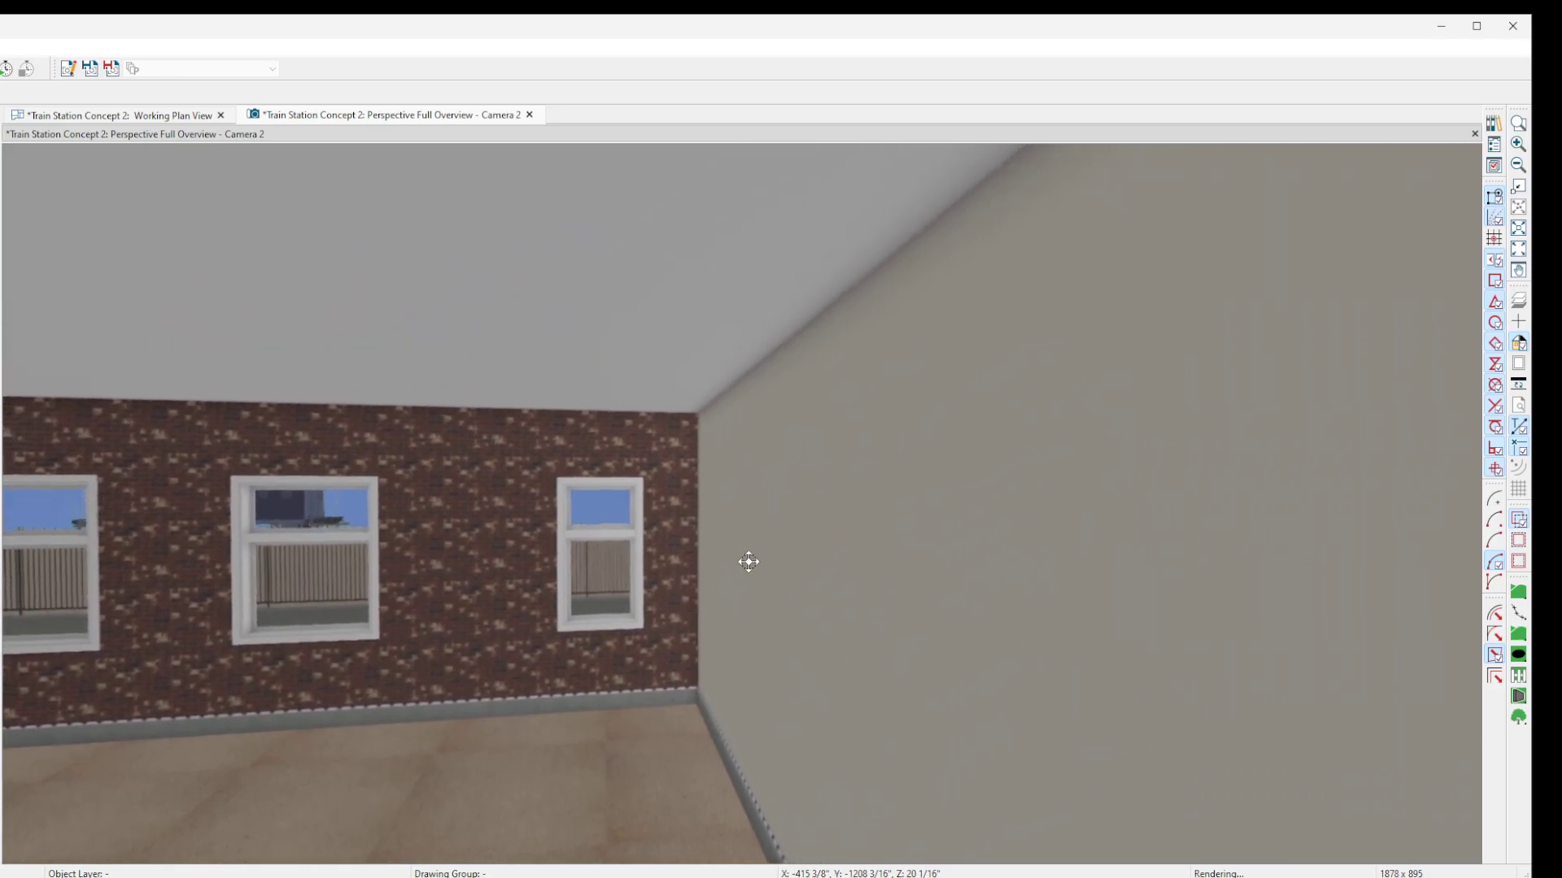
pyautogui.moveTo(719, 605); pyautogui.dragTo(694, 602, button='middle')
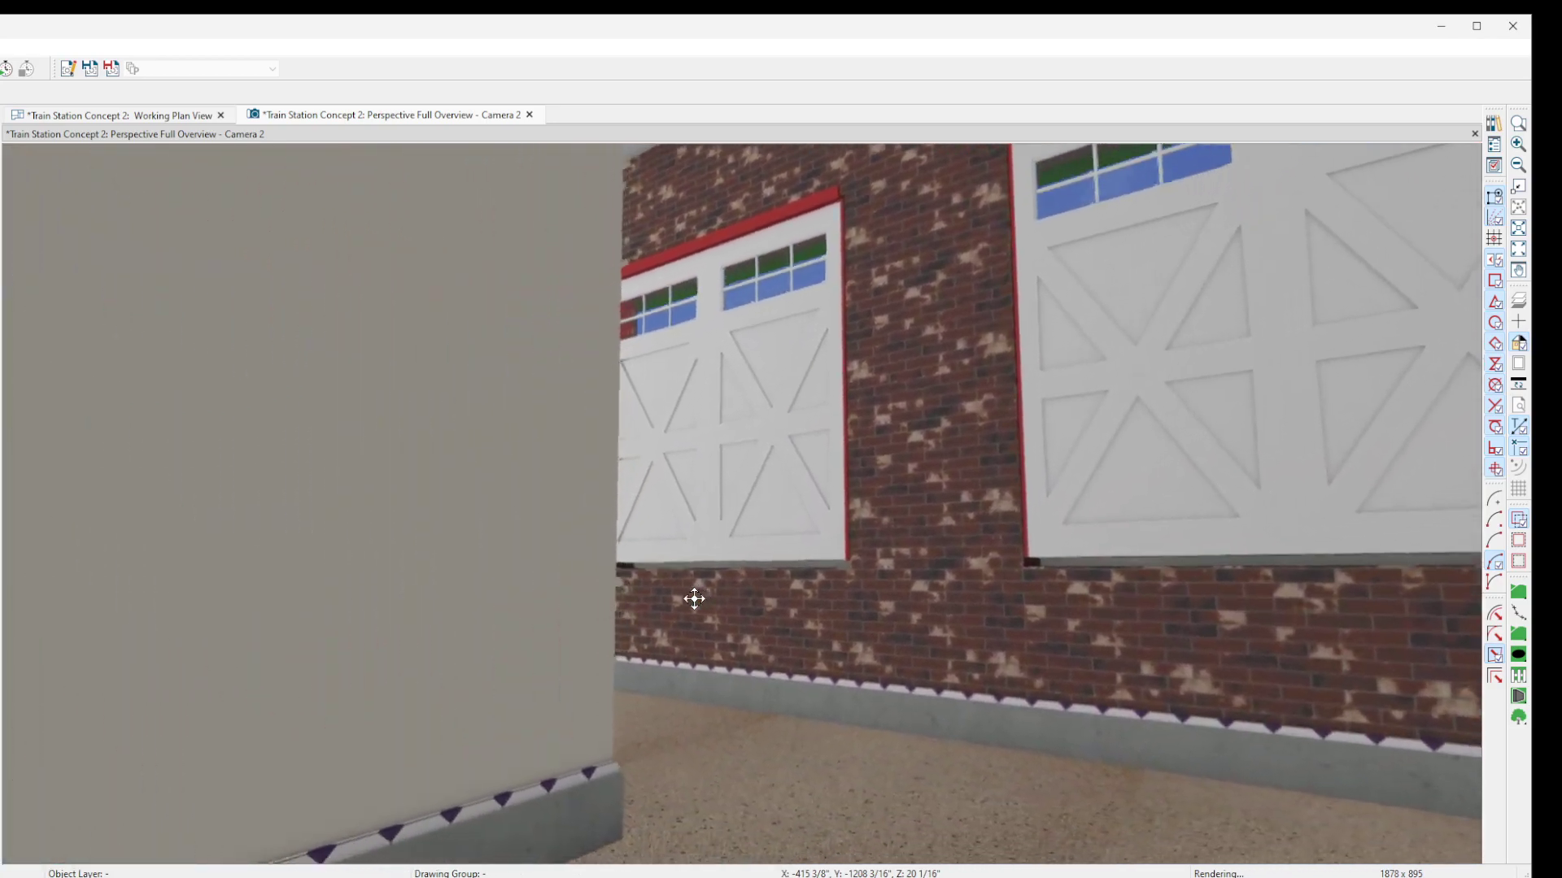
pyautogui.moveTo(694, 599); pyautogui.dragTo(684, 673, button='middle')
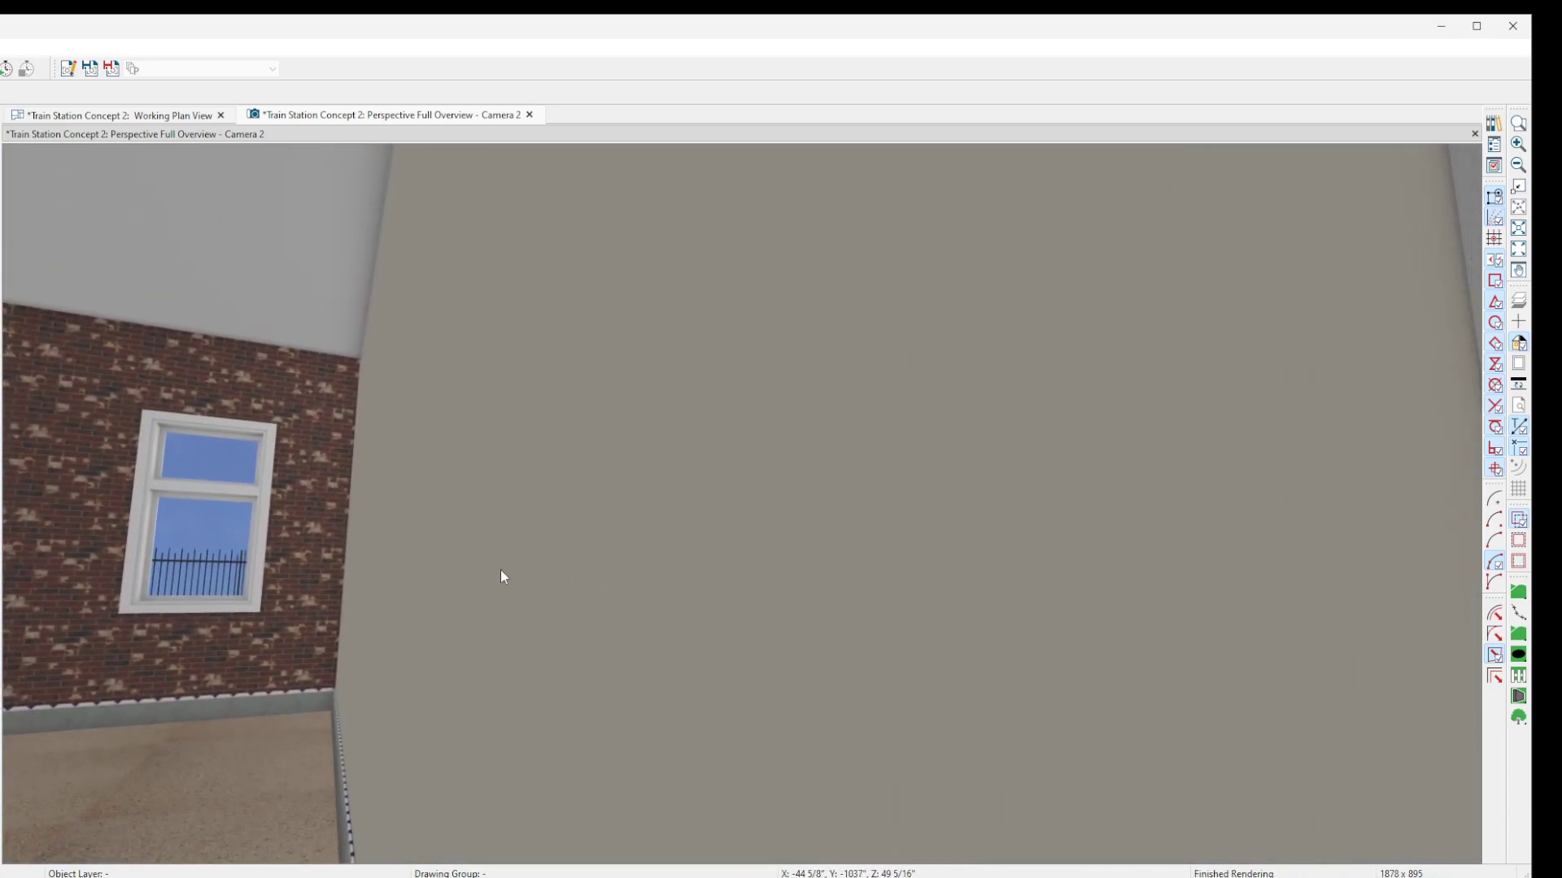
pyautogui.moveTo(702, 615); pyautogui.dragTo(76, 381, button='middle')
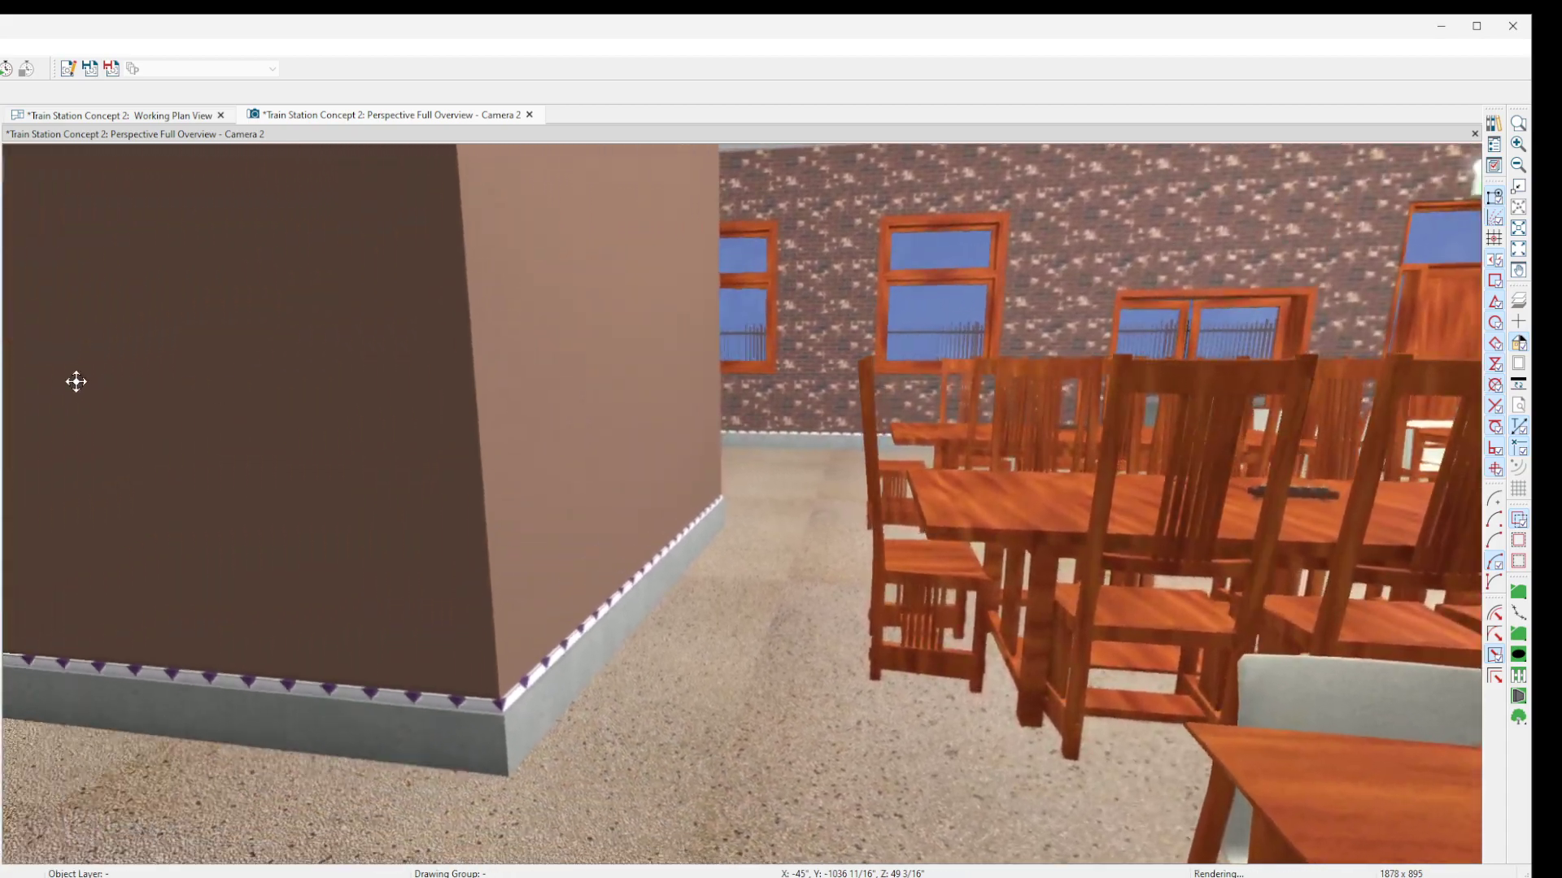